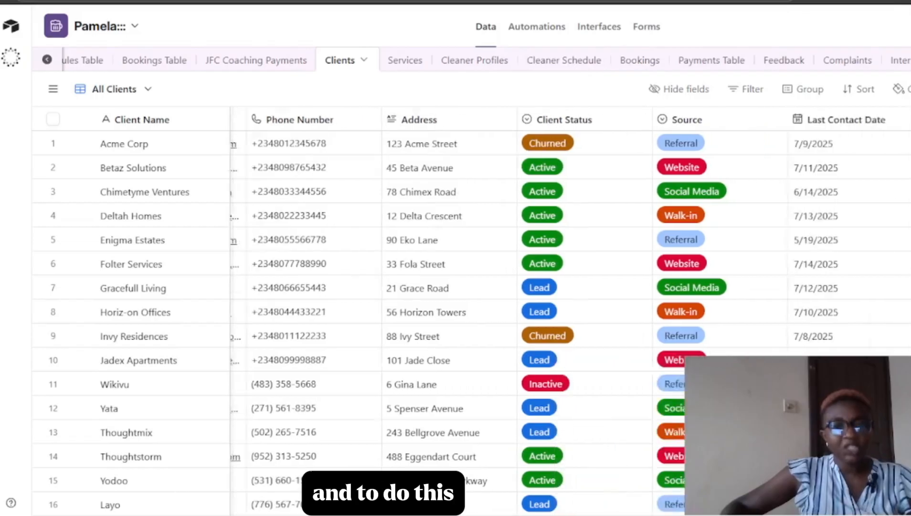
# Start a new field at the far end of the Clients table using the Link to another record type
pyautogui.hscroll(8, 478, 287)
pyautogui.hscroll(8, 477, 286)
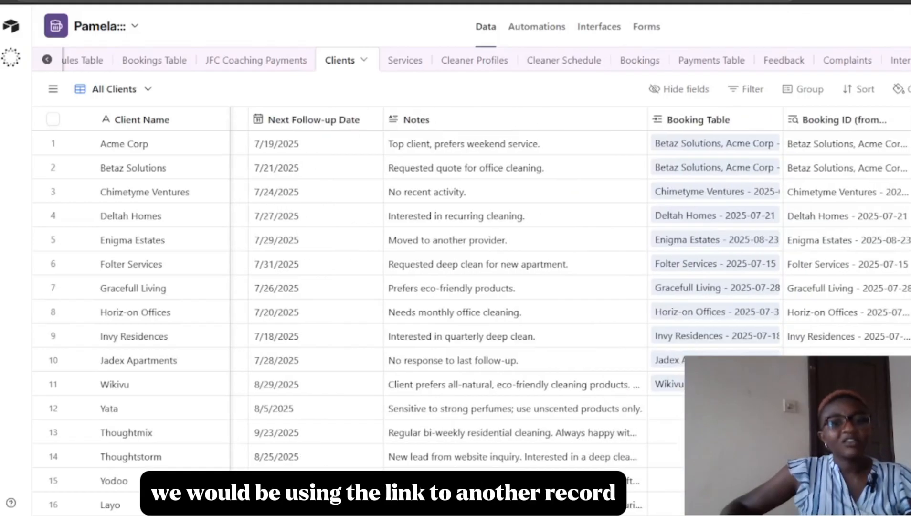
pyautogui.hscroll(3, 459, 172)
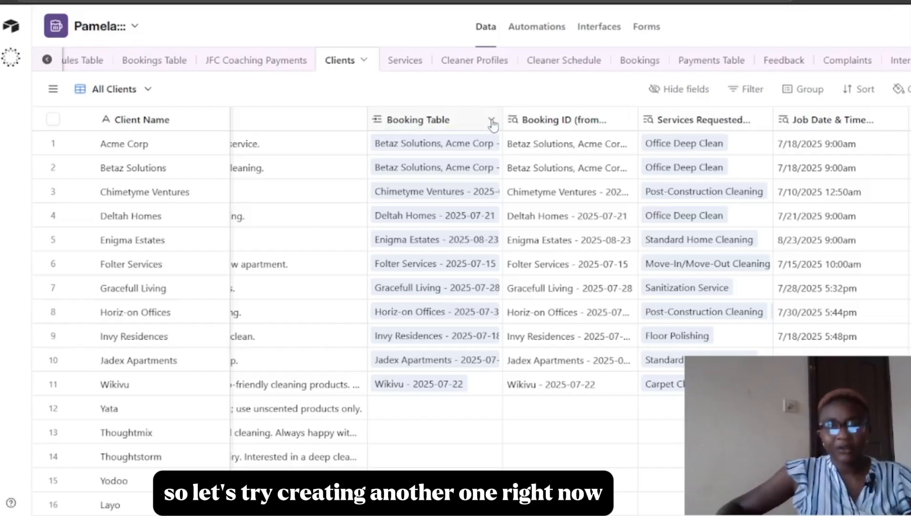
pyautogui.hscroll(10, 568, 287)
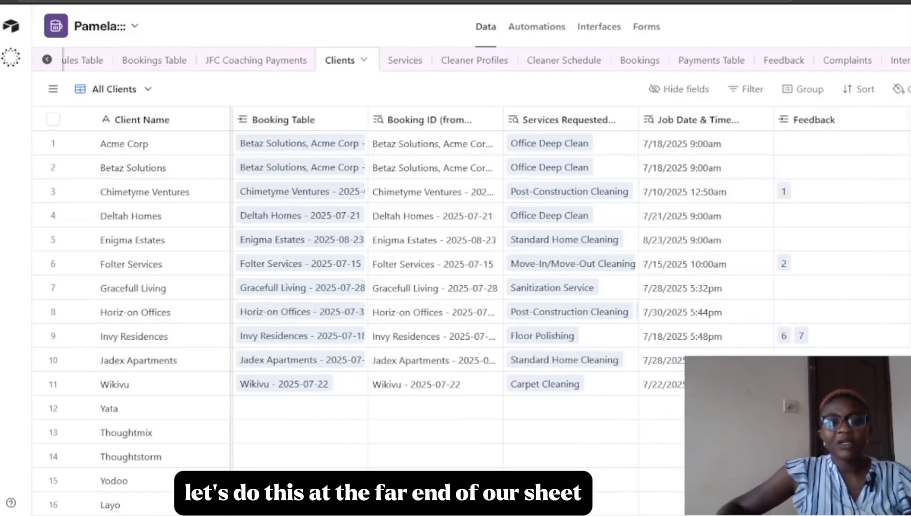
pyautogui.hscroll(10, 568, 287)
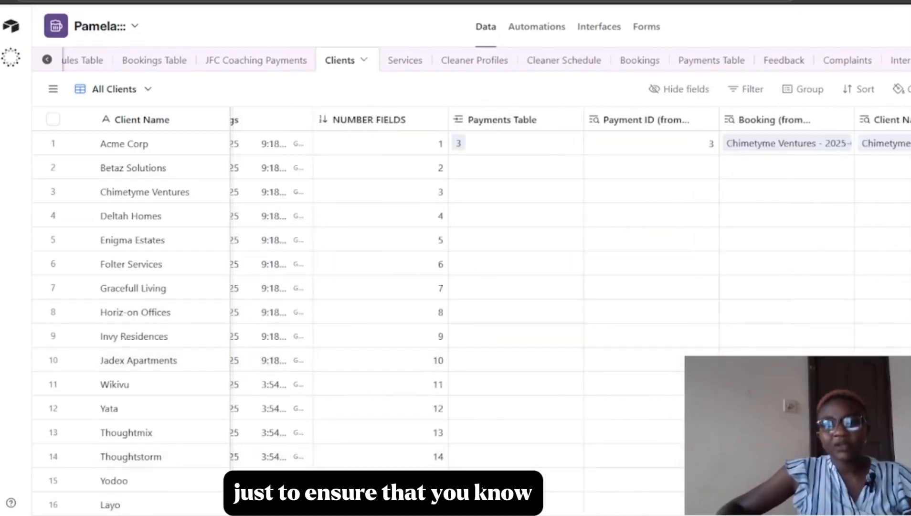
pyautogui.click(909, 119)
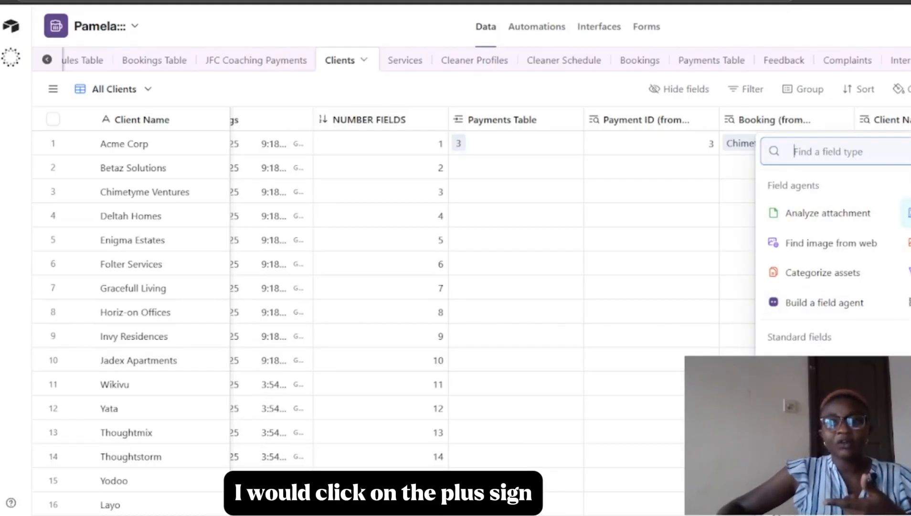
pyautogui.scroll(-10, 811, 249)
pyautogui.scroll(10, 833, 249)
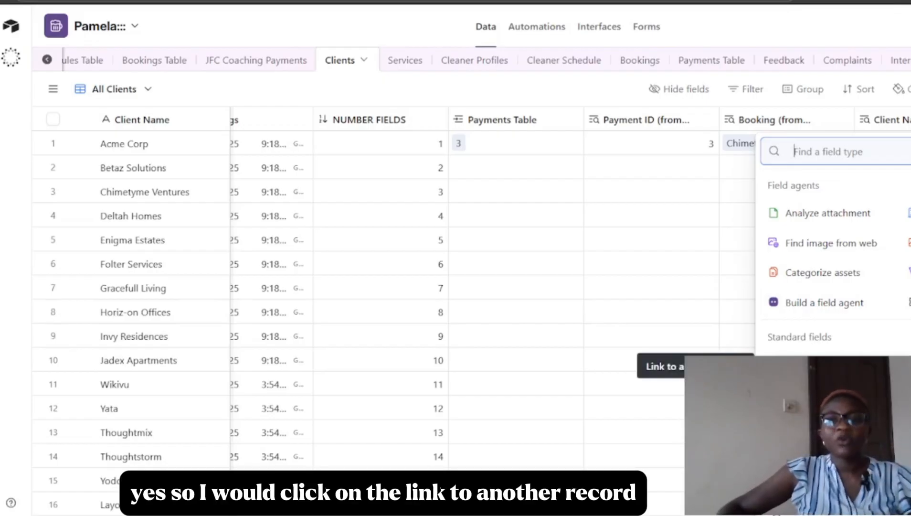
pyautogui.click(812, 366)
# Link the new field to the Bookings table and name it Client Bookings
pyautogui.scroll(-5, 840, 309)
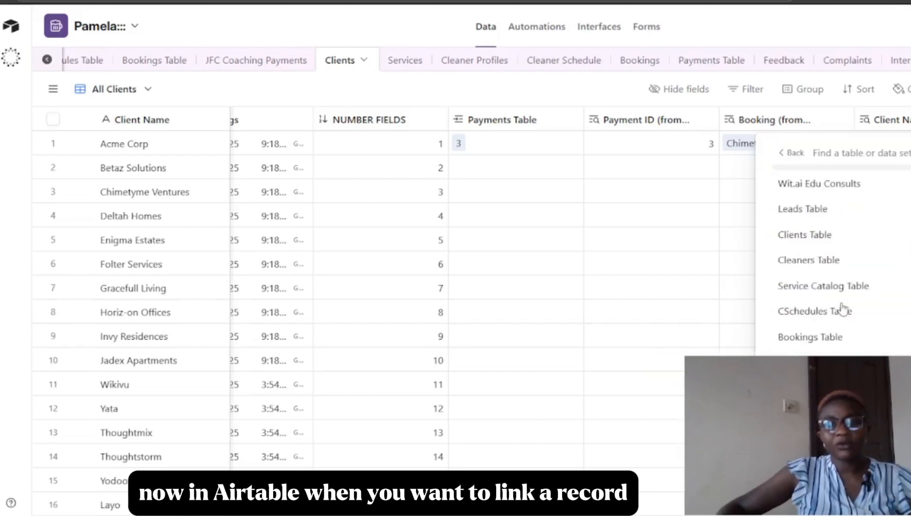
pyautogui.scroll(-3, 843, 308)
pyautogui.scroll(2, 840, 305)
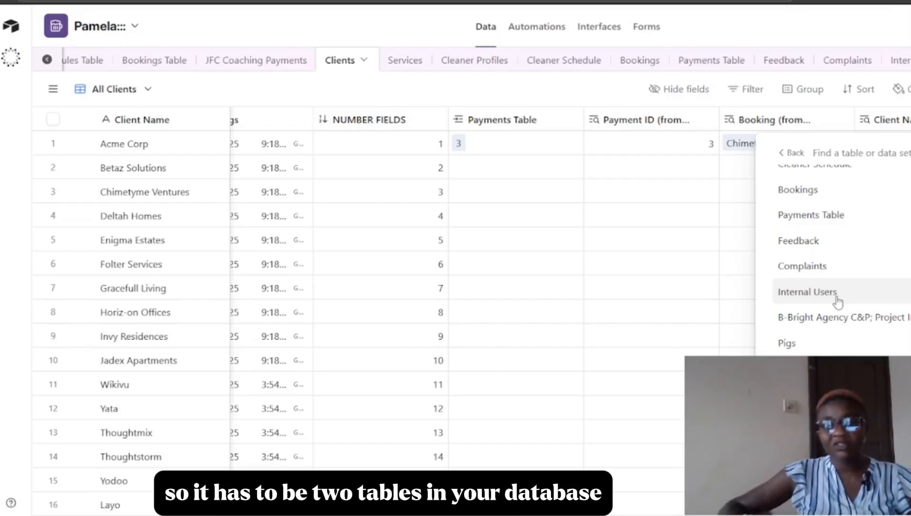
pyautogui.scroll(-3, 839, 266)
pyautogui.scroll(3, 834, 259)
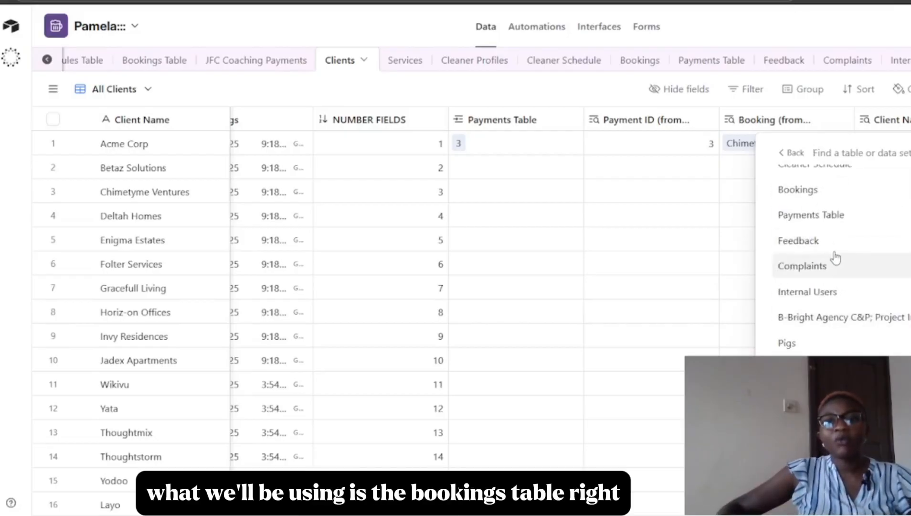
pyautogui.click(802, 191)
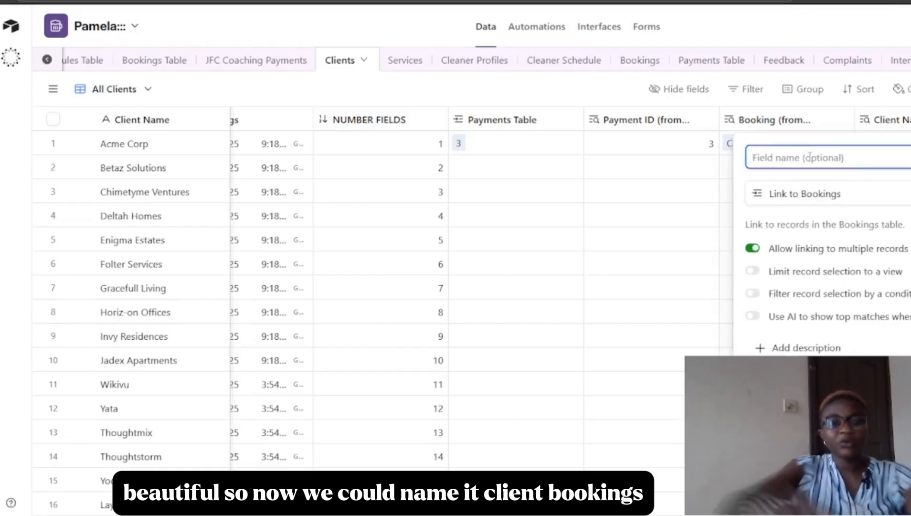
pyautogui.write('Client Booking')
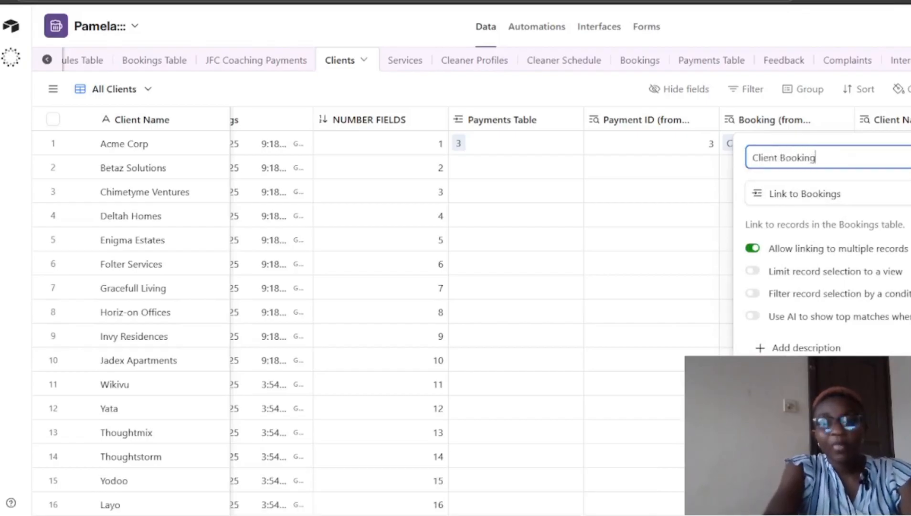
pyautogui.write('s')
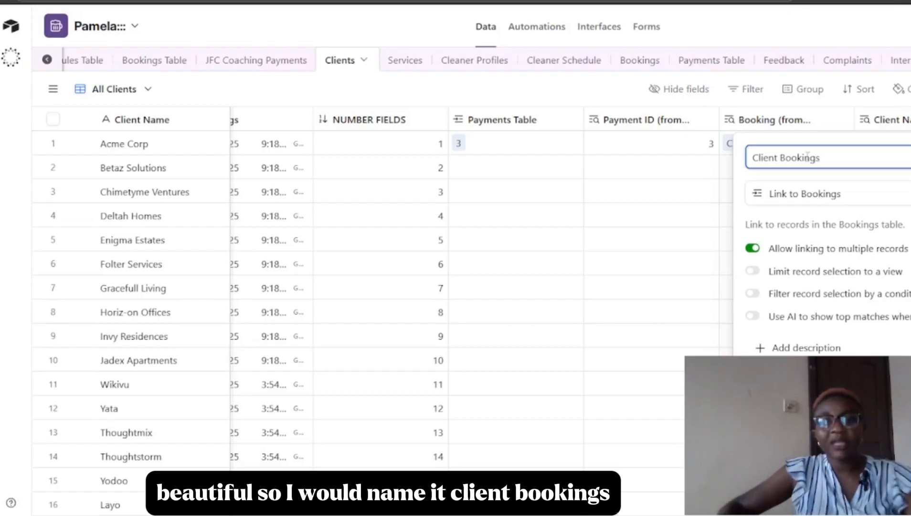
# Disallow linking to multiple records and limit record selection to the All bookings view
pyautogui.click(753, 249)
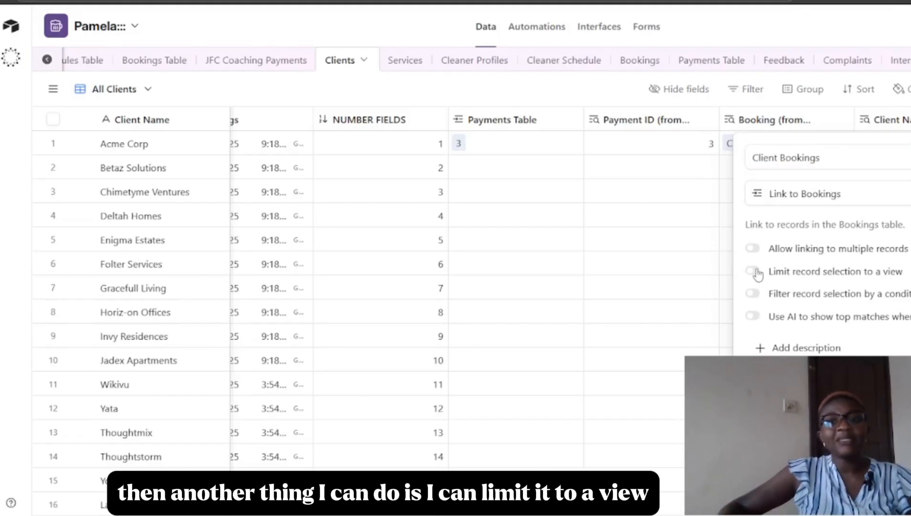
pyautogui.click(753, 272)
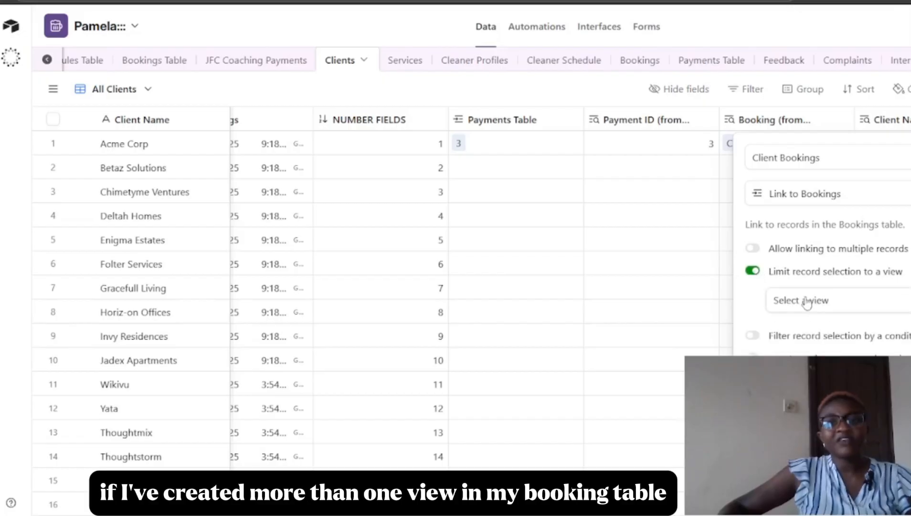
pyautogui.click(850, 301)
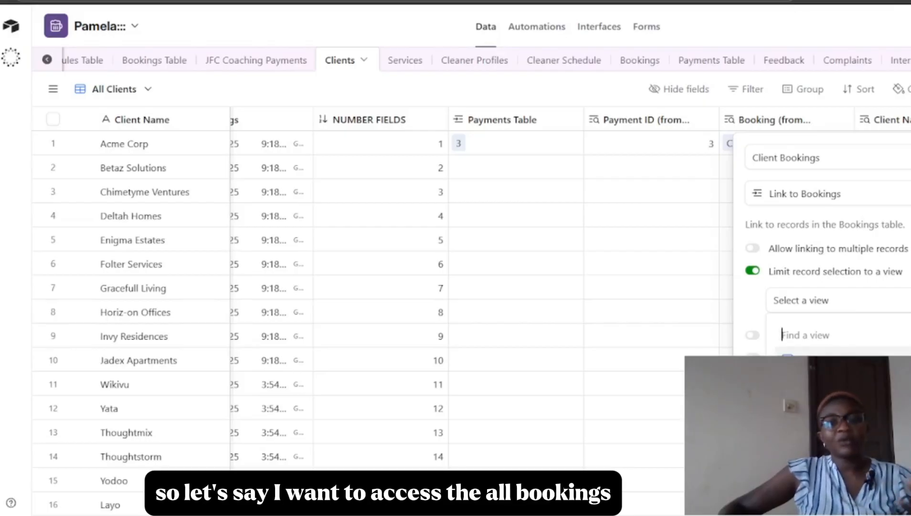
pyautogui.click(803, 360)
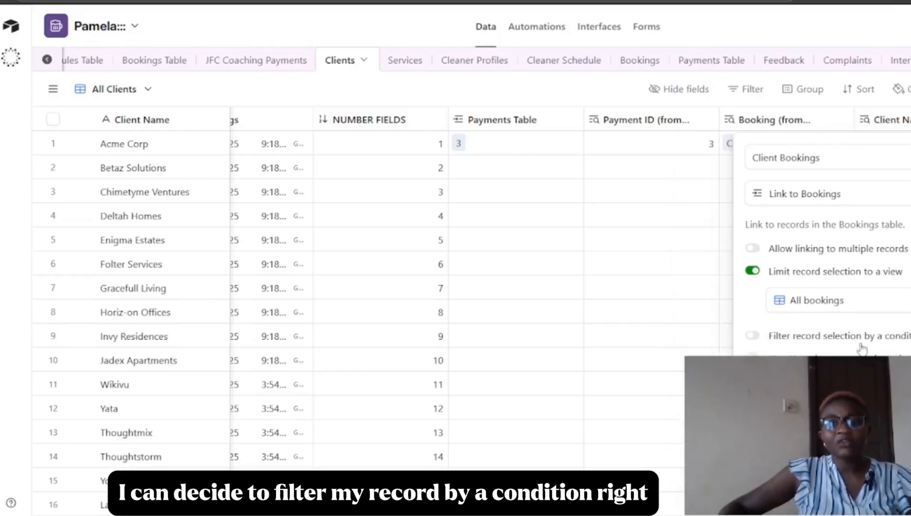
# Filter the field's record selection by the condition that Job Status is Invoiced
pyautogui.click(753, 335)
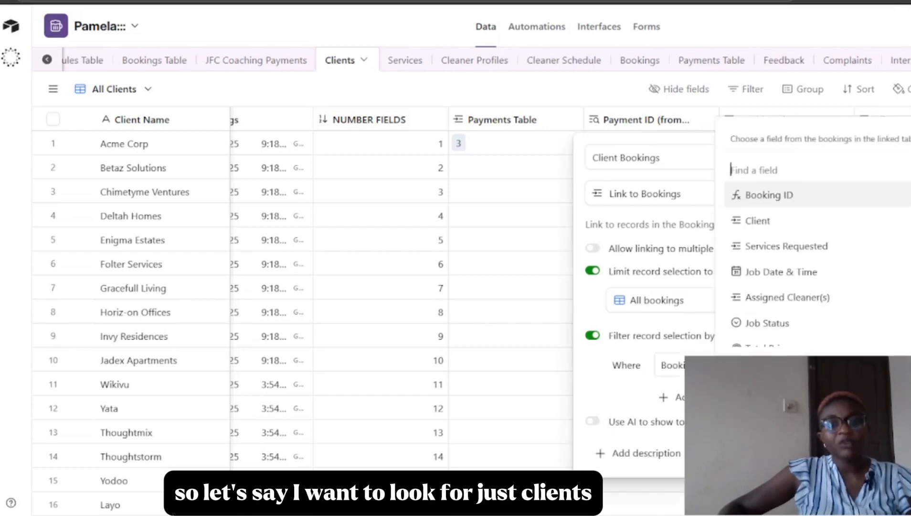
pyautogui.scroll(-1, 770, 308)
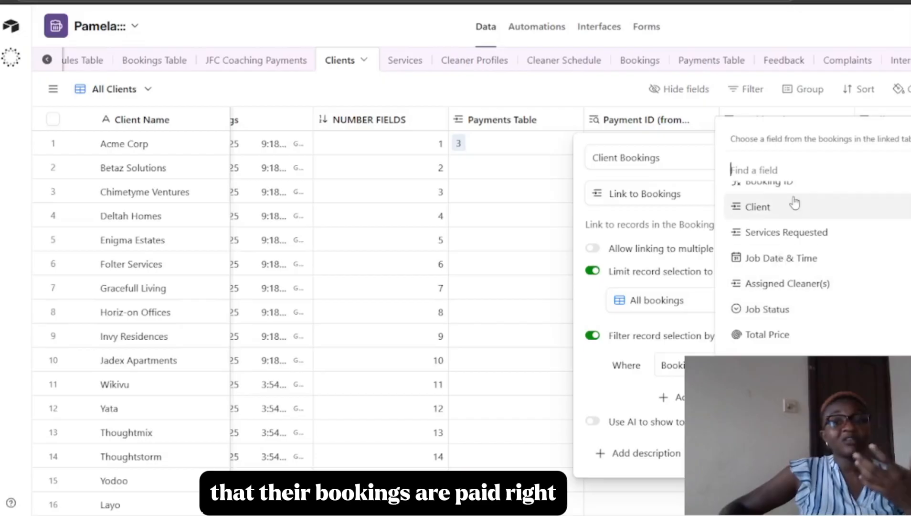
pyautogui.scroll(1, 795, 263)
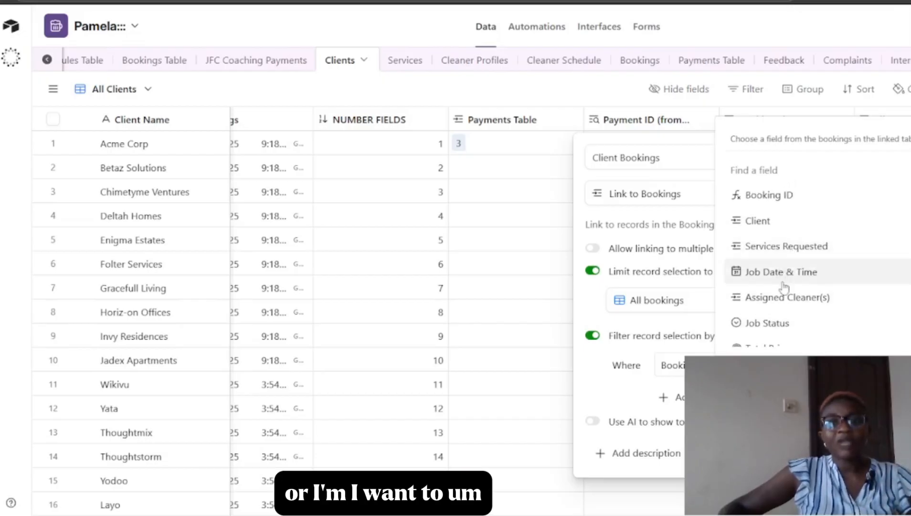
pyautogui.scroll(-3, 784, 286)
pyautogui.scroll(-3, 783, 288)
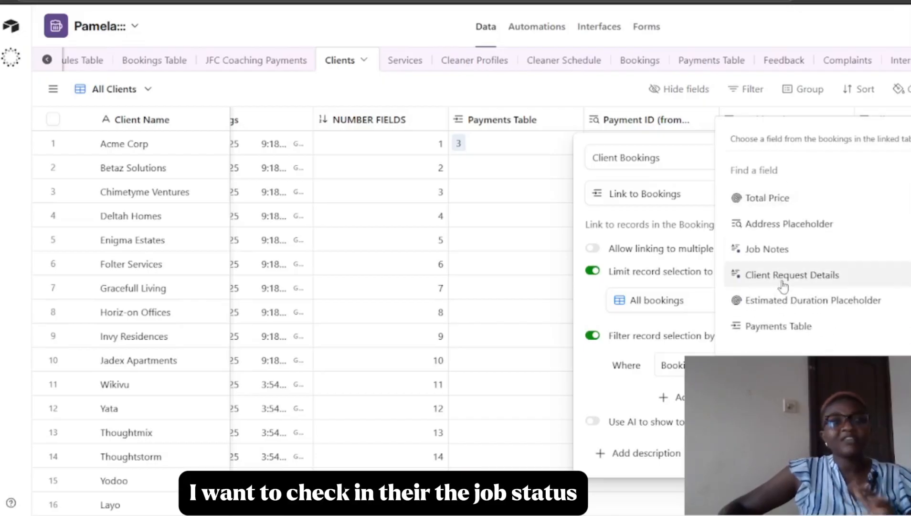
pyautogui.scroll(1, 782, 283)
pyautogui.scroll(1, 784, 267)
pyautogui.click(780, 249)
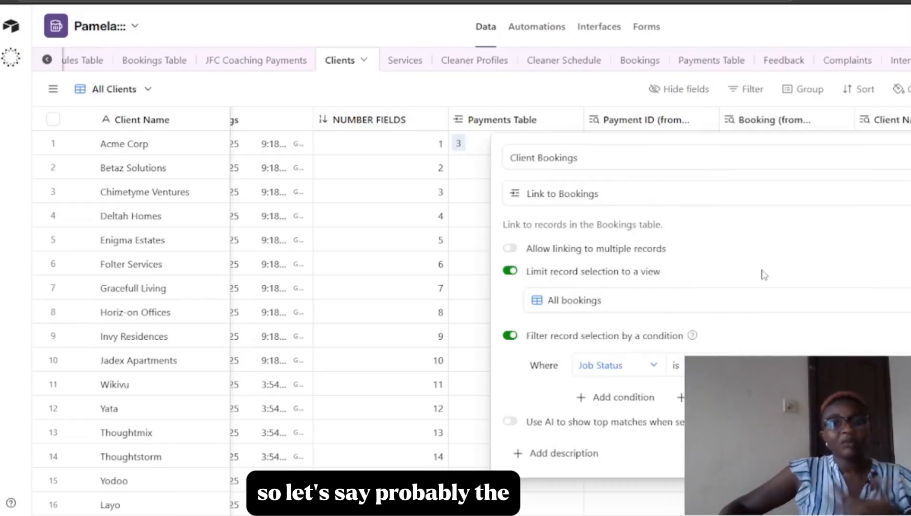
pyautogui.click(812, 366)
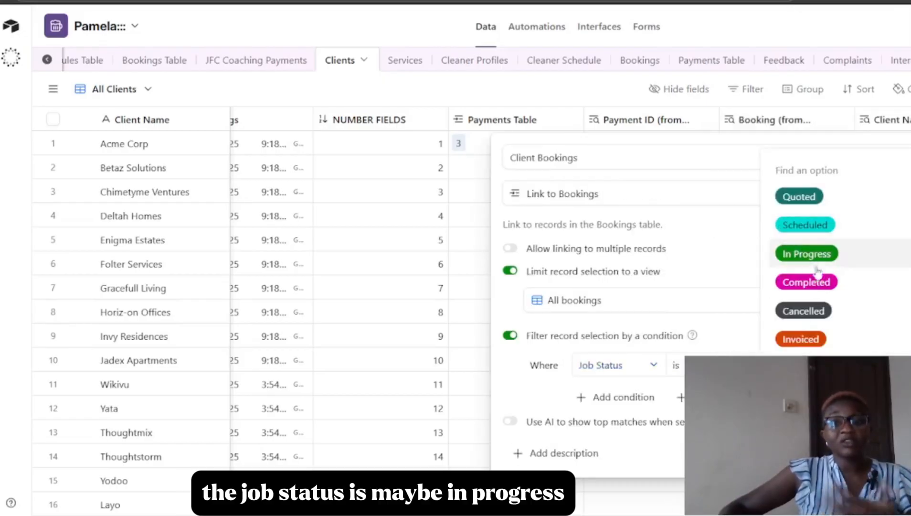
pyautogui.click(813, 332)
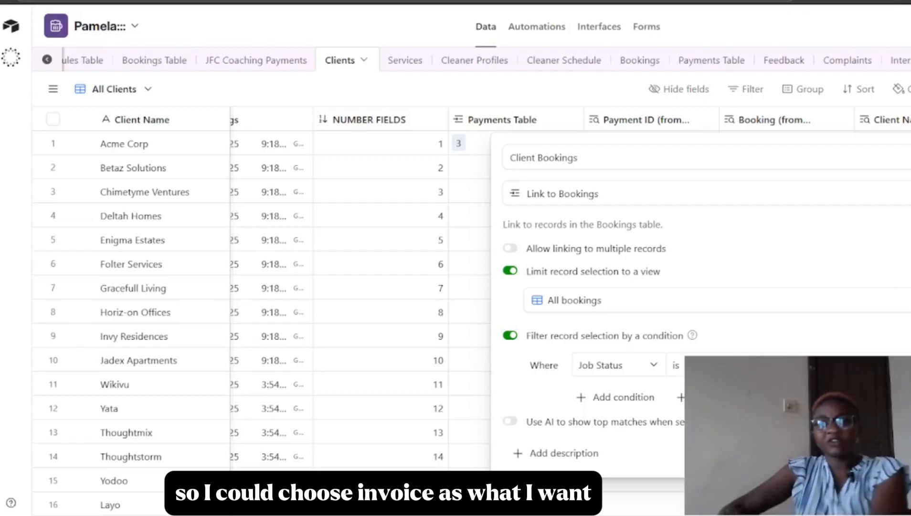
pyautogui.click(510, 422)
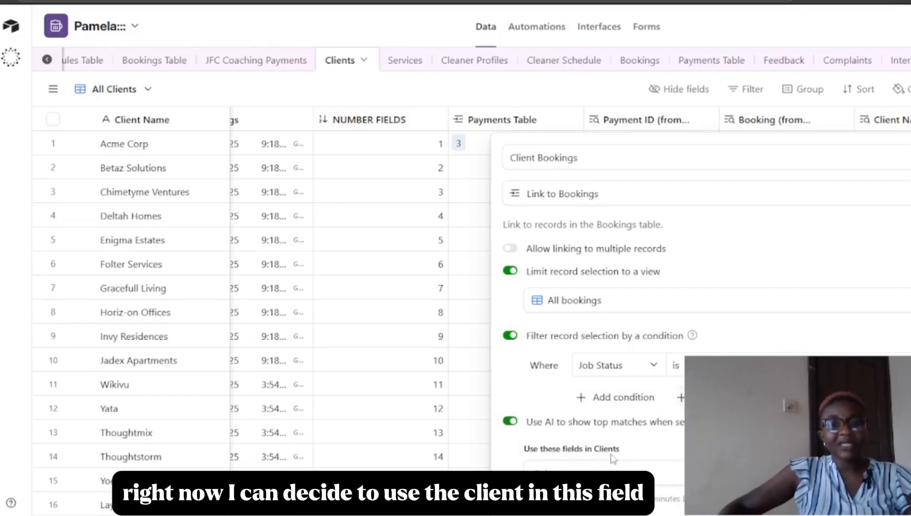
pyautogui.click(638, 468)
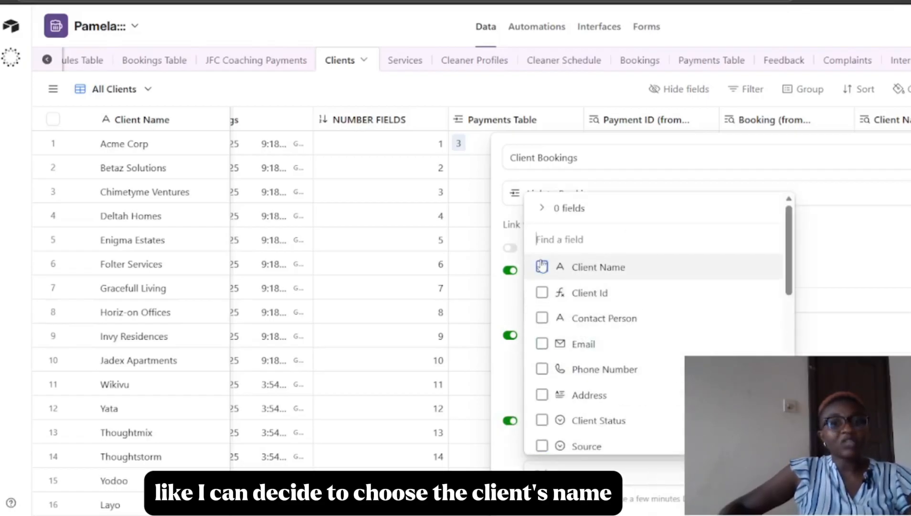
pyautogui.click(843, 471)
pyautogui.click(843, 471)
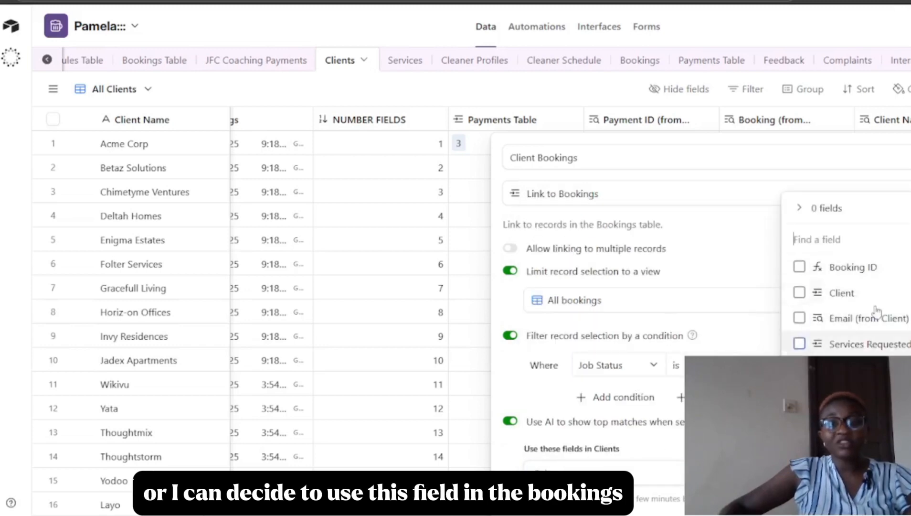
pyautogui.click(858, 240)
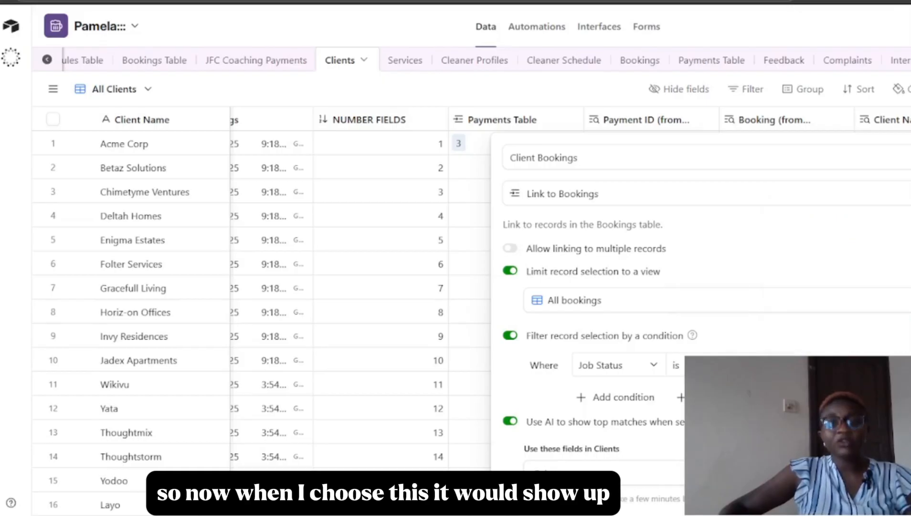
pyautogui.click(682, 468)
pyautogui.scroll(-10, 562, 378)
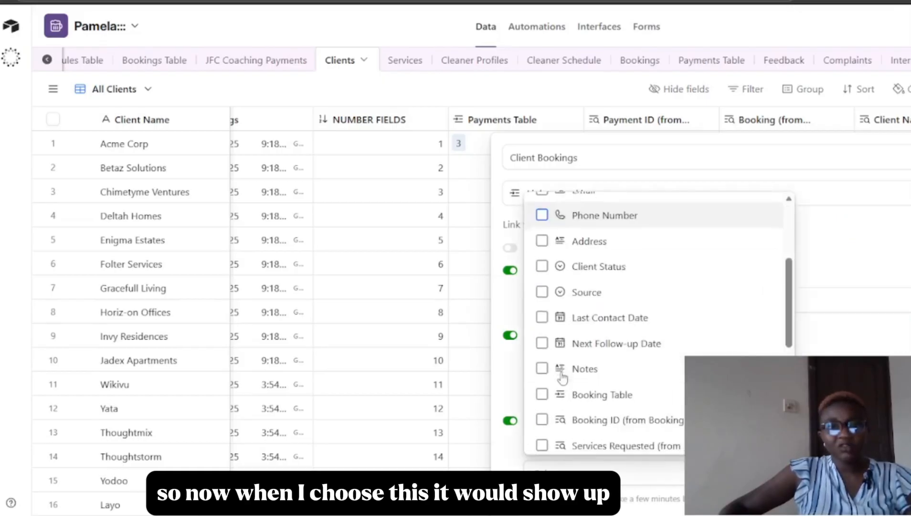
pyautogui.scroll(10, 605, 380)
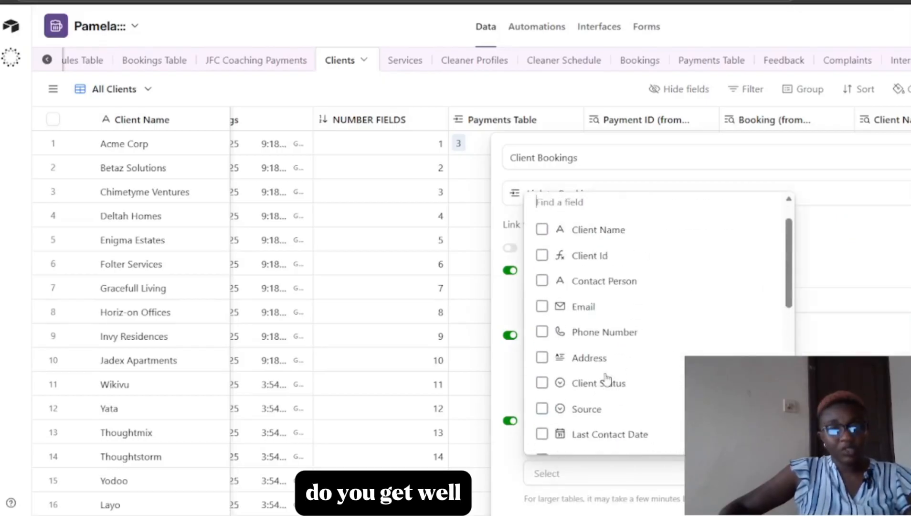
pyautogui.click(518, 427)
pyautogui.click(511, 421)
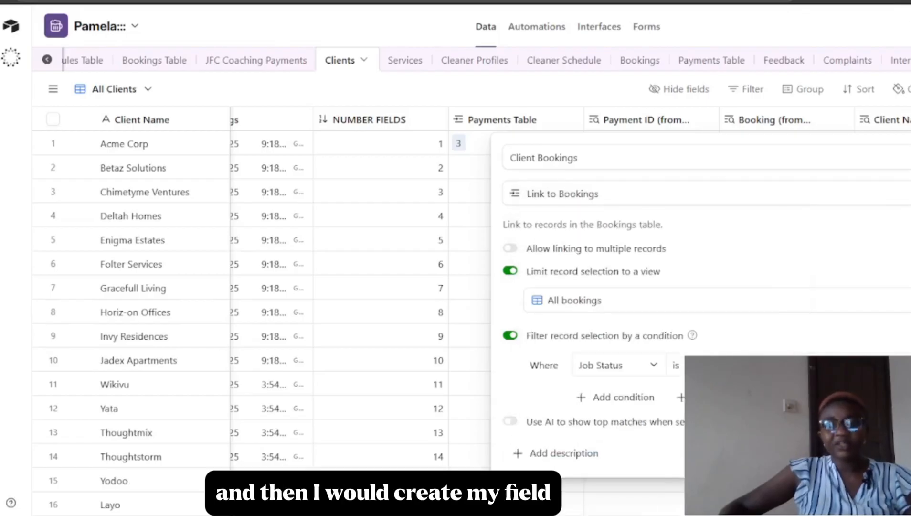
# Create the Client Bookings field with the link settings configured for it
pyautogui.click(893, 453)
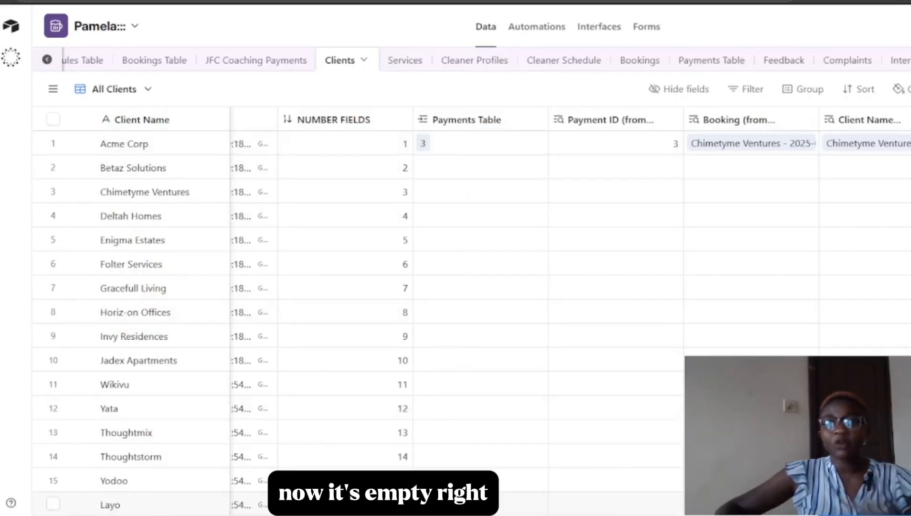
pyautogui.hscroll(2, 478, 143)
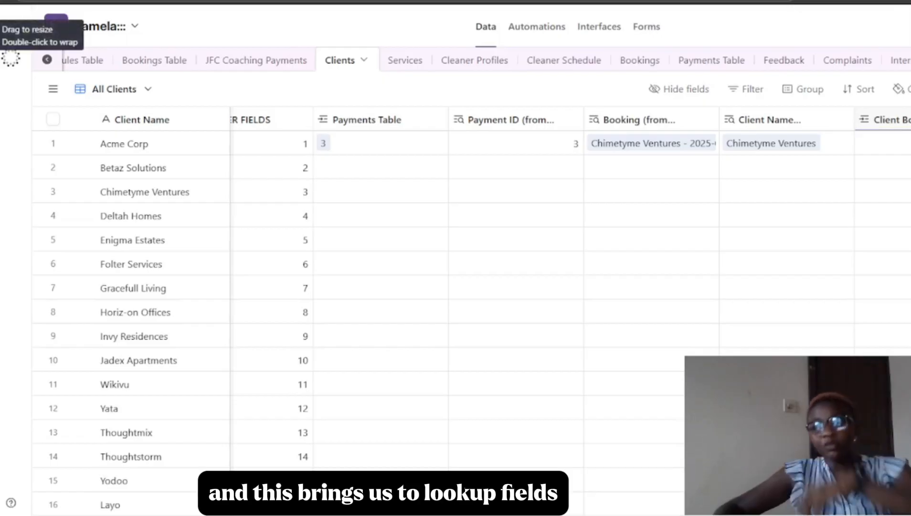
# Add lookup fields through Client Bookings for Services Requested, Job Date & Time, Job Status and Total Price
pyautogui.click(907, 120)
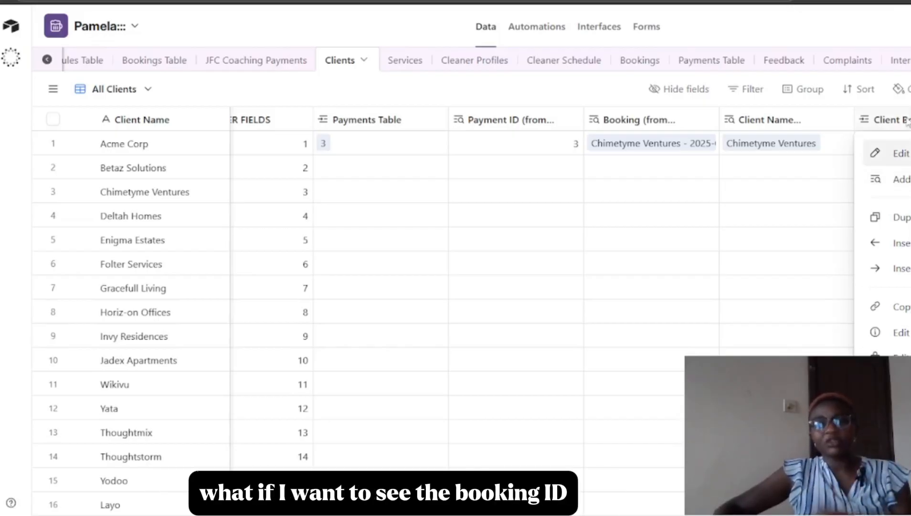
pyautogui.click(900, 179)
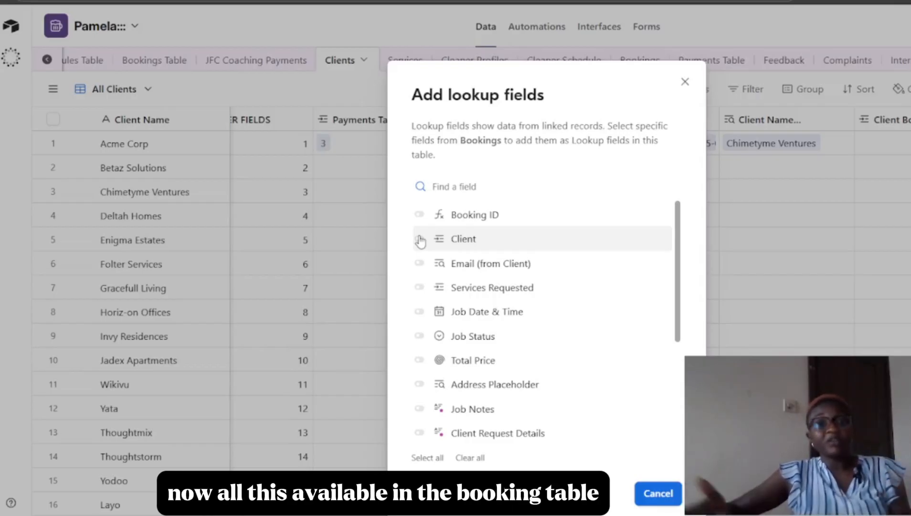
pyautogui.click(422, 217)
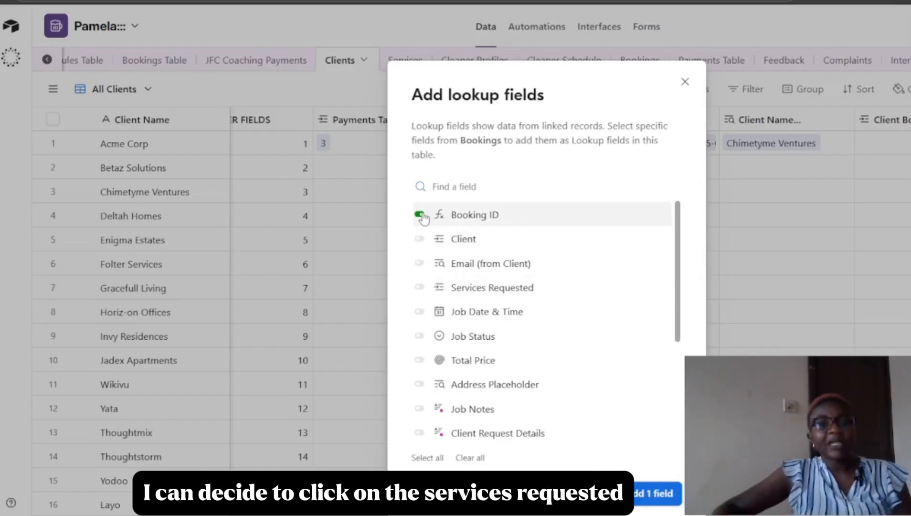
pyautogui.click(419, 287)
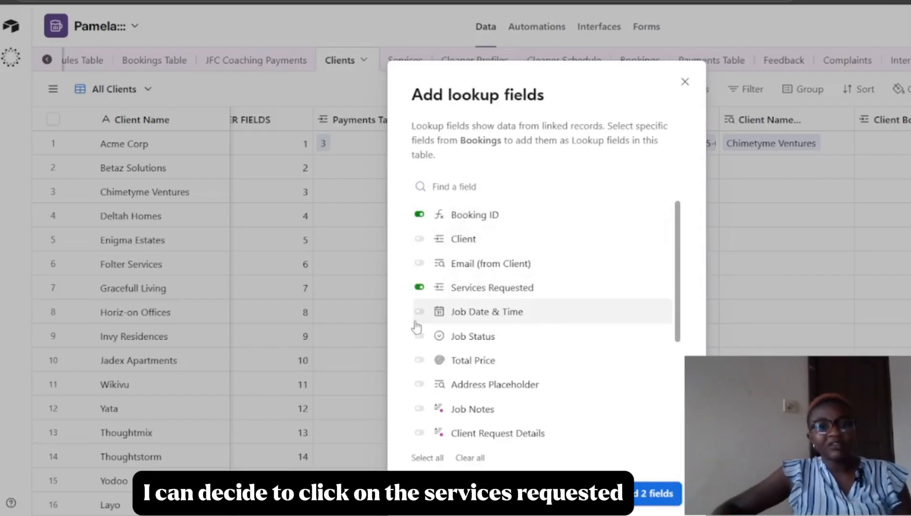
pyautogui.click(419, 311)
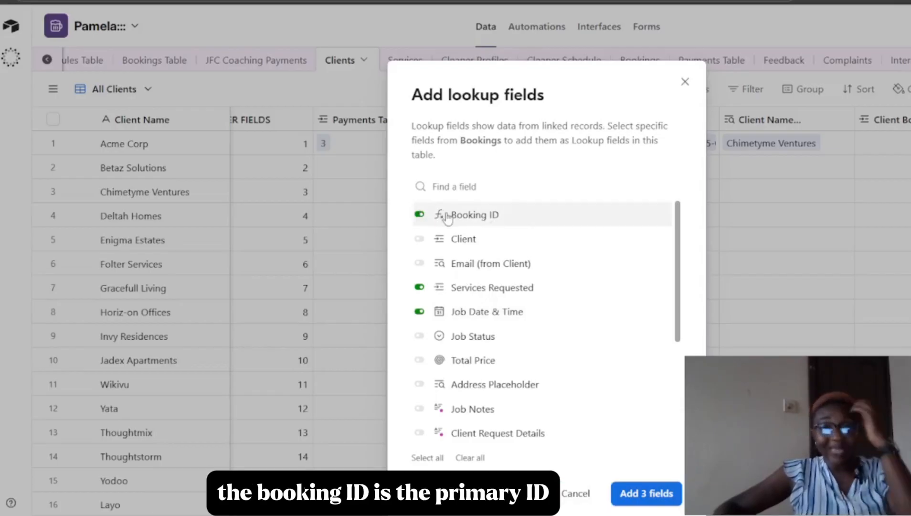
pyautogui.click(420, 215)
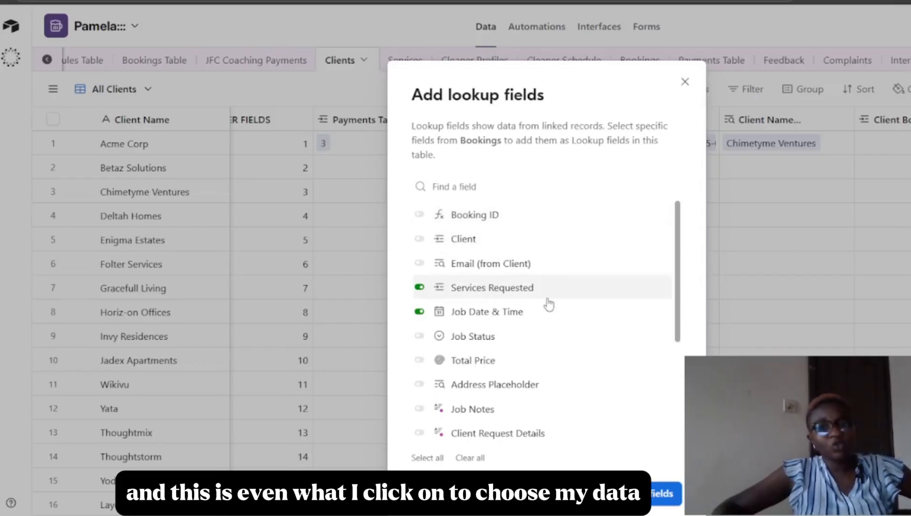
pyautogui.scroll(-4, 469, 263)
pyautogui.scroll(3, 470, 267)
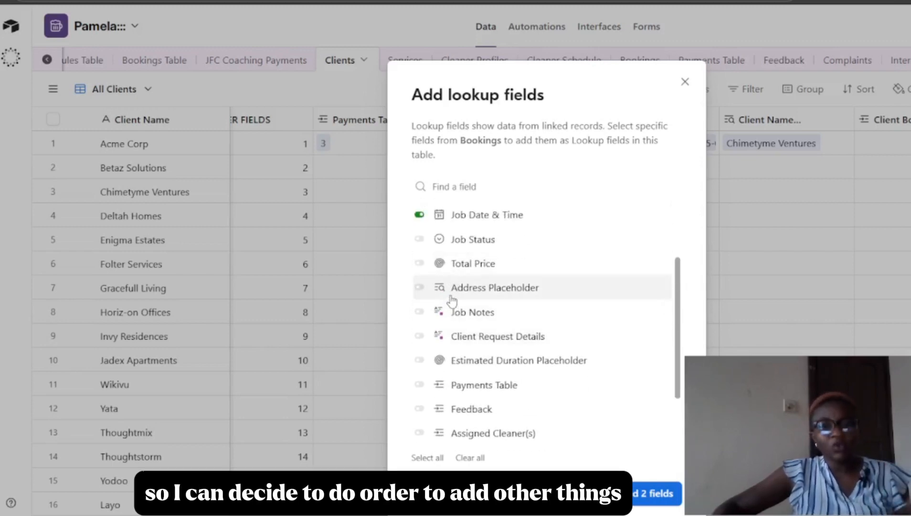
pyautogui.click(419, 239)
pyautogui.click(419, 262)
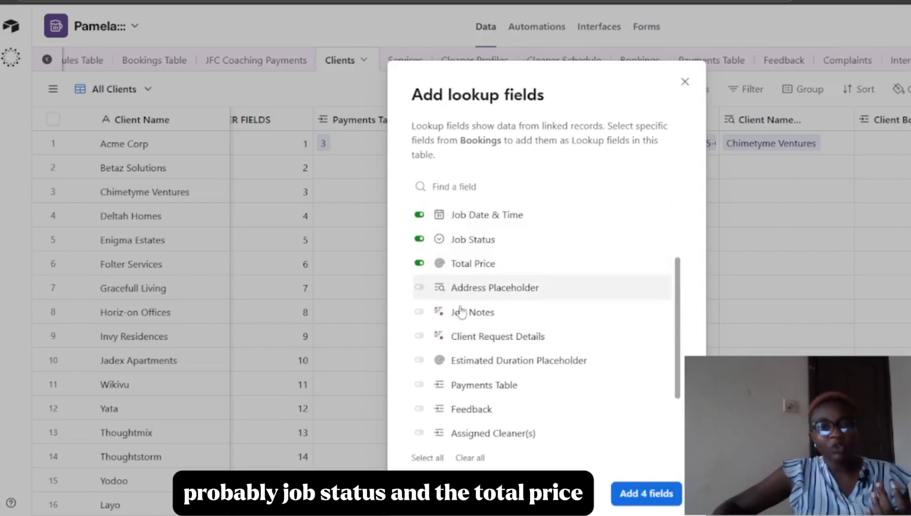
pyautogui.click(649, 494)
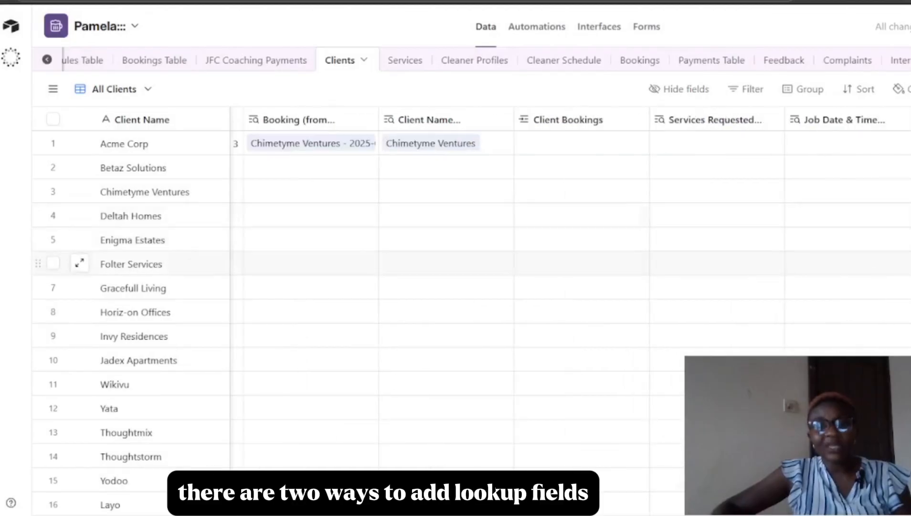
pyautogui.click(635, 121)
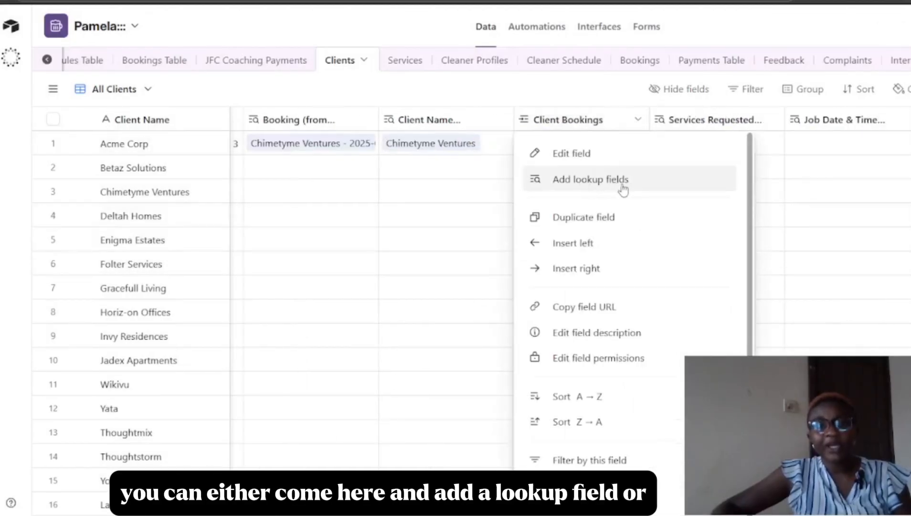
pyautogui.click(764, 392)
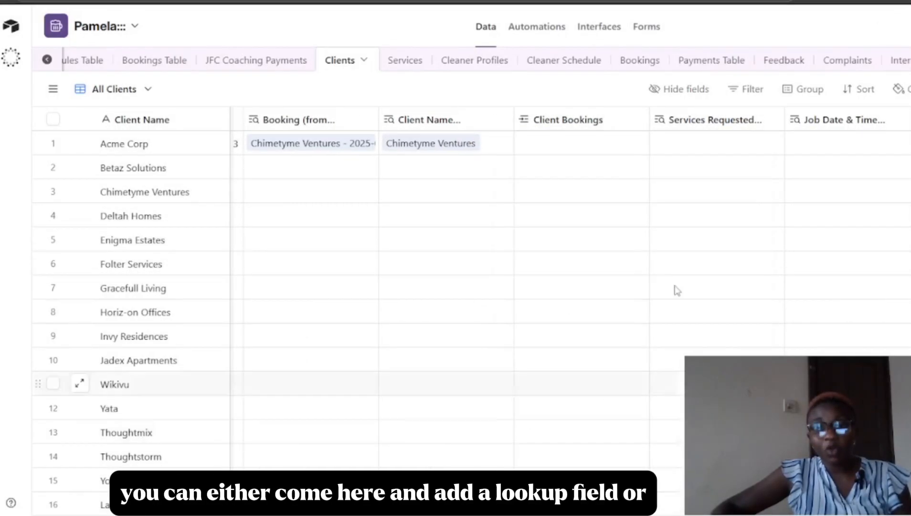
pyautogui.click(638, 121)
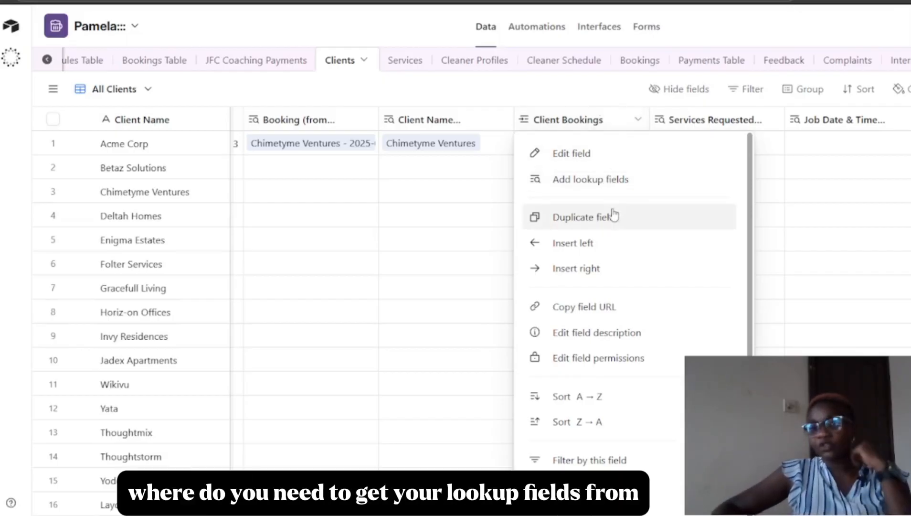
pyautogui.click(589, 89)
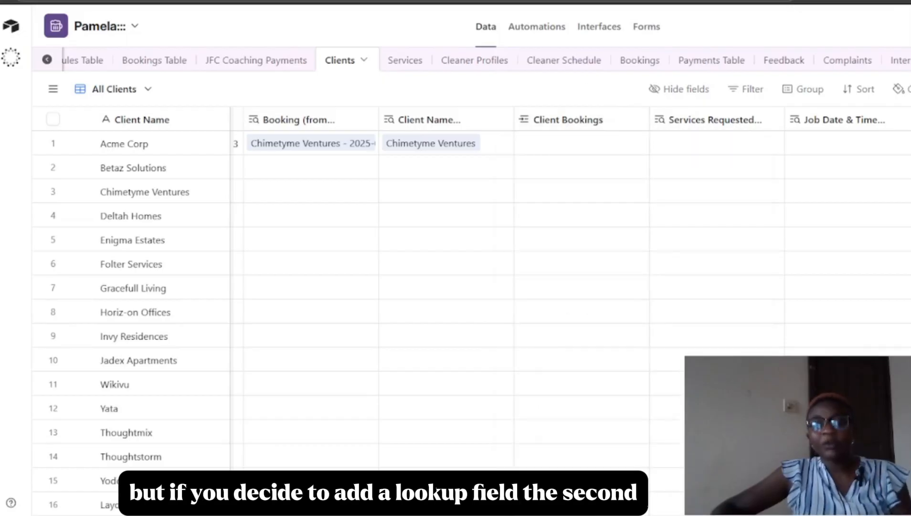
pyautogui.hscroll(4, 568, 287)
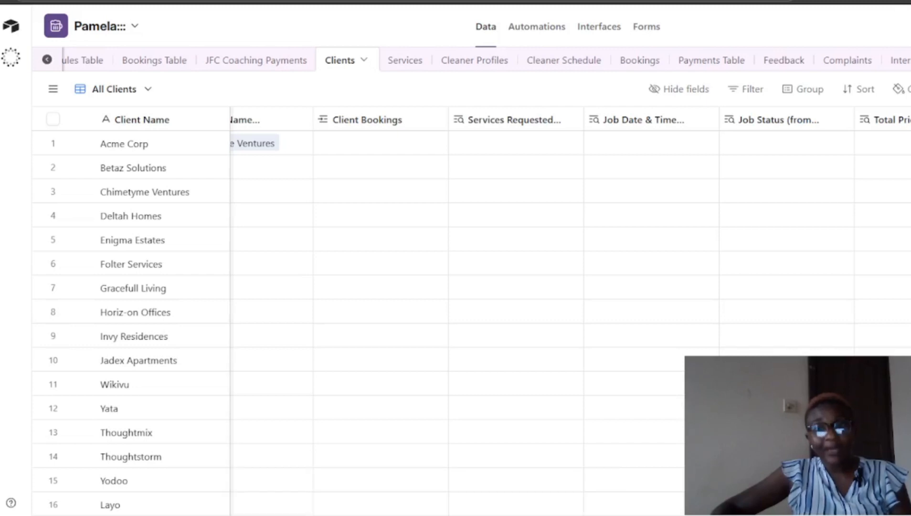
pyautogui.click(908, 120)
pyautogui.write('lookup')
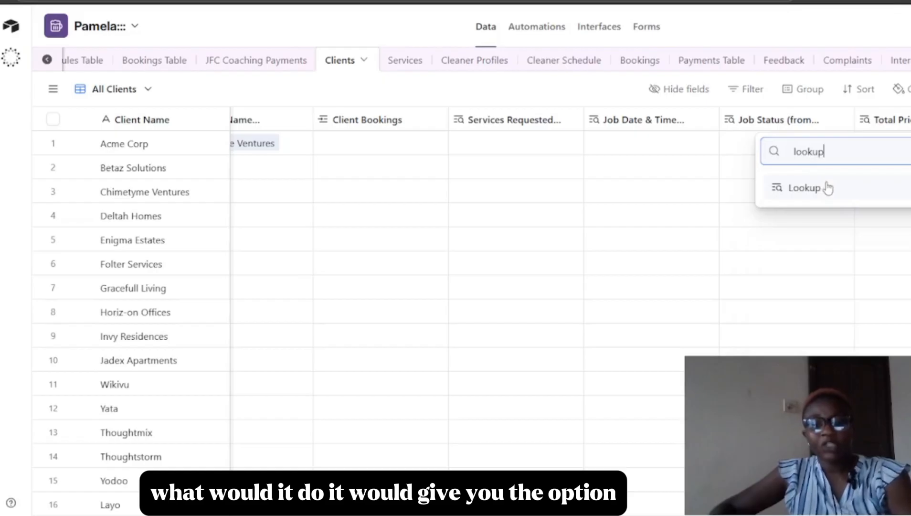
pyautogui.click(811, 187)
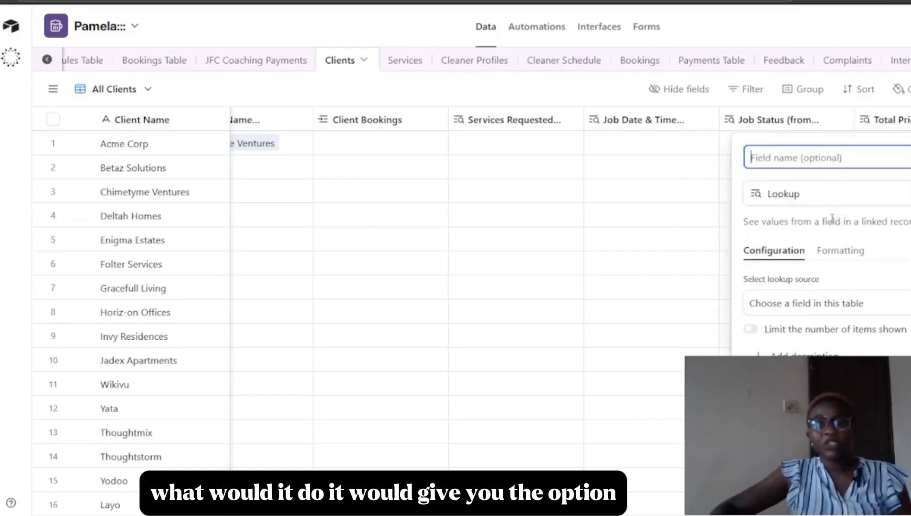
pyautogui.click(812, 305)
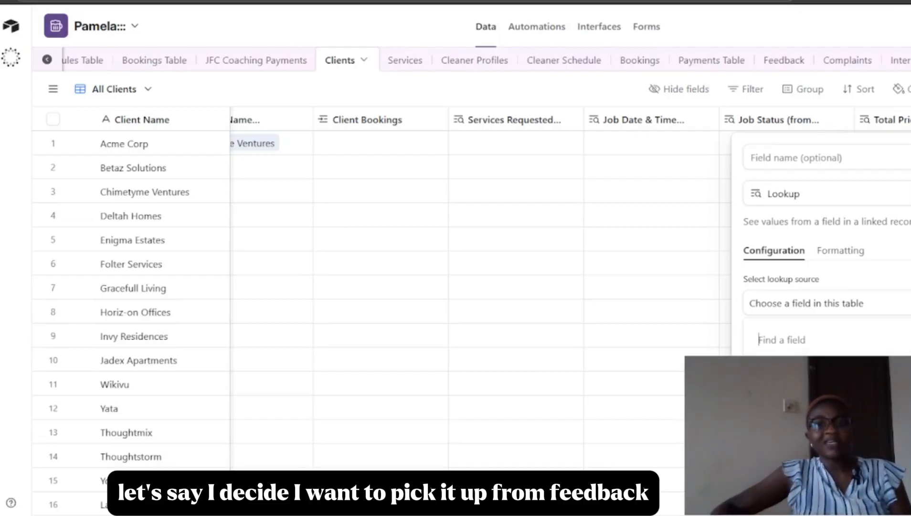
pyautogui.click(807, 406)
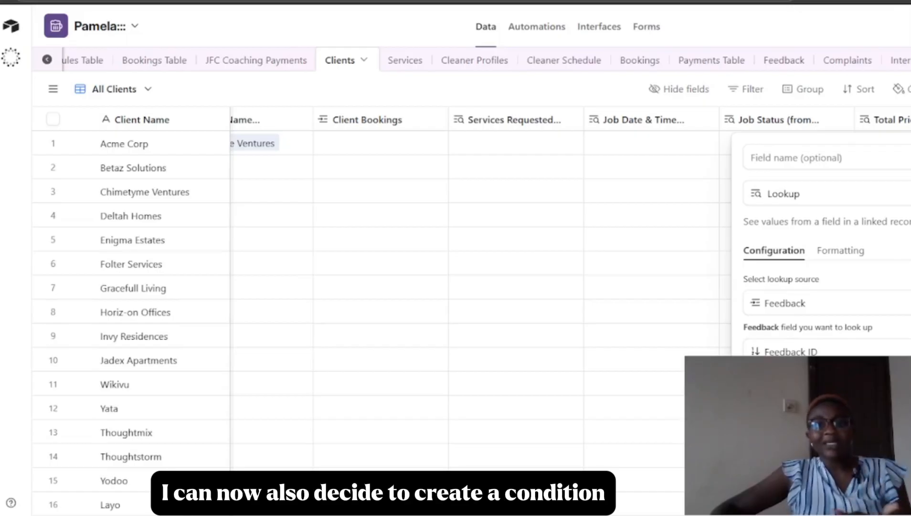
pyautogui.click(751, 381)
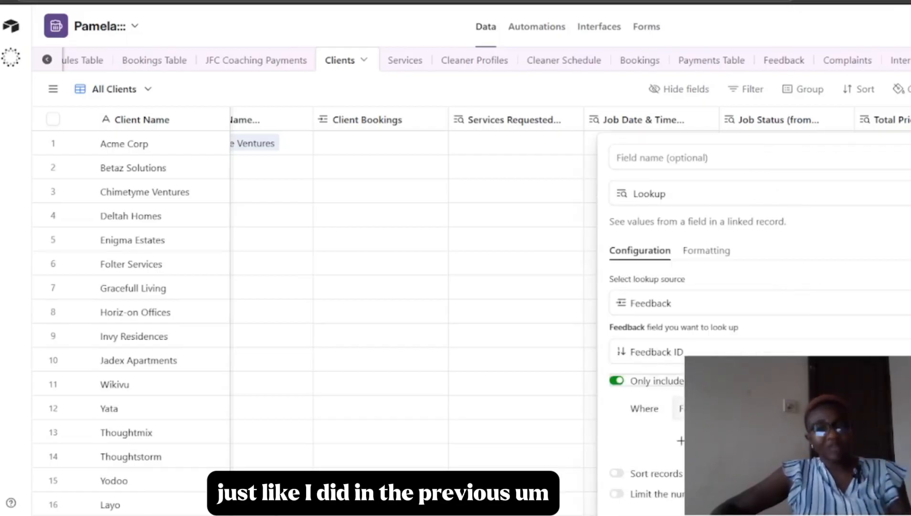
pyautogui.click(680, 474)
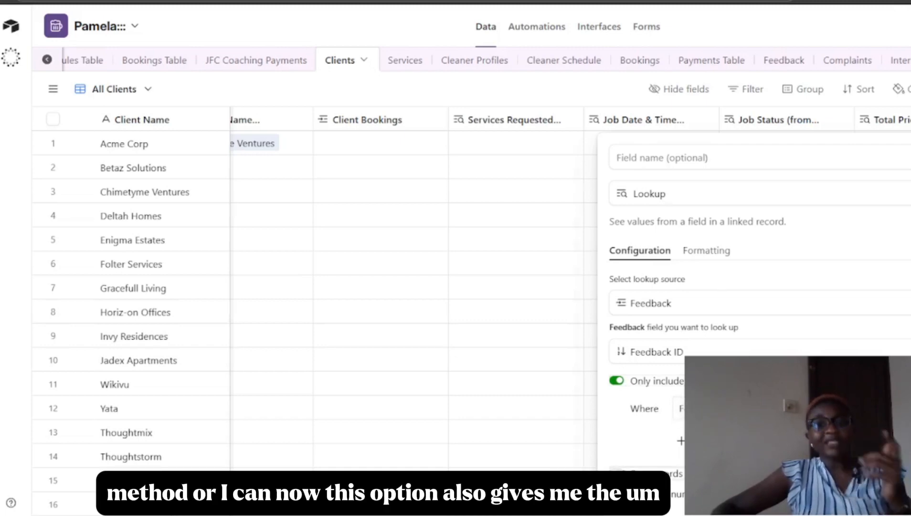
pyautogui.scroll(-2, 748, 306)
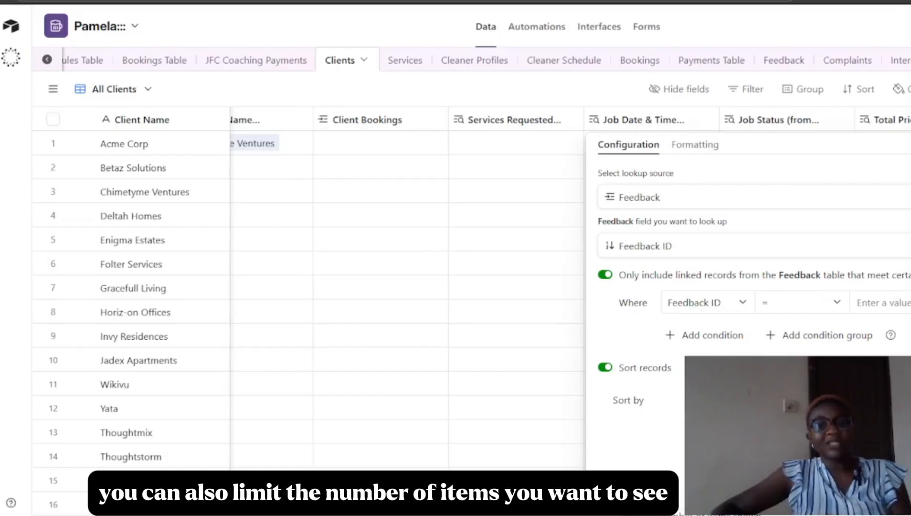
pyautogui.scroll(-1, 658, 499)
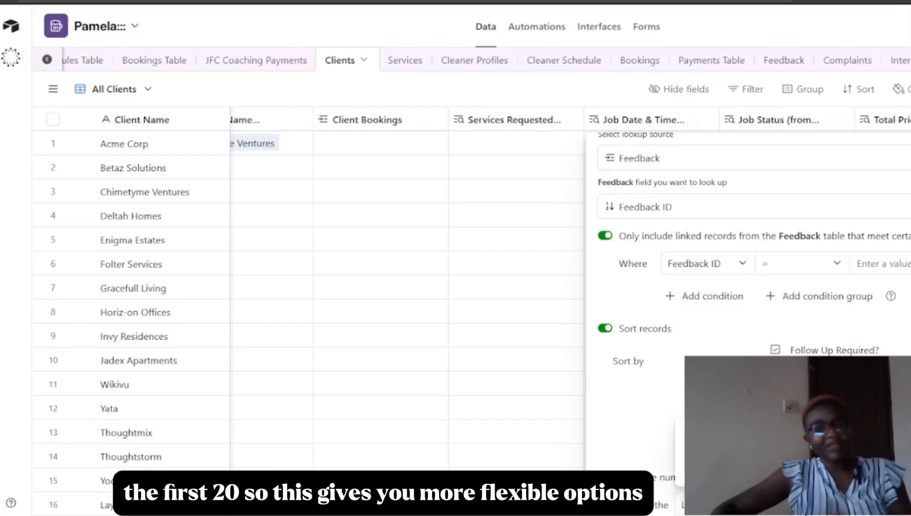
pyautogui.scroll(4, 736, 315)
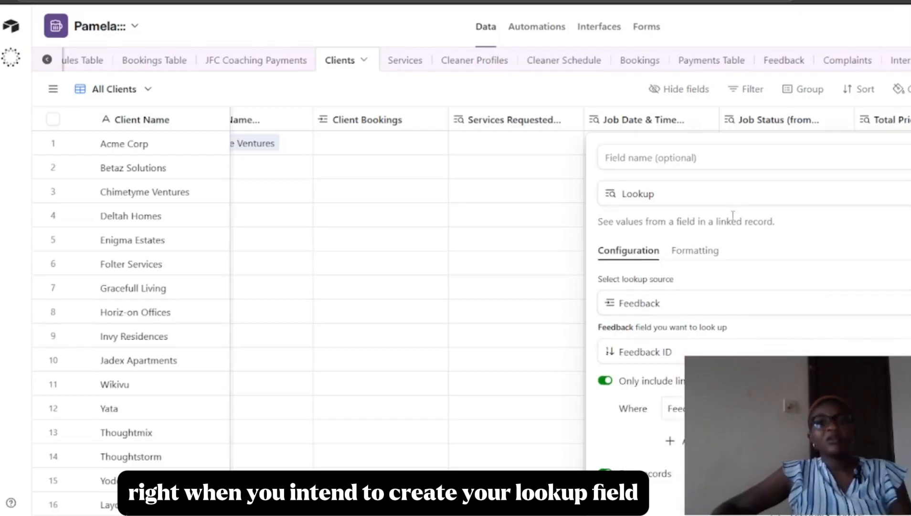
pyautogui.scroll(-3, 676, 143)
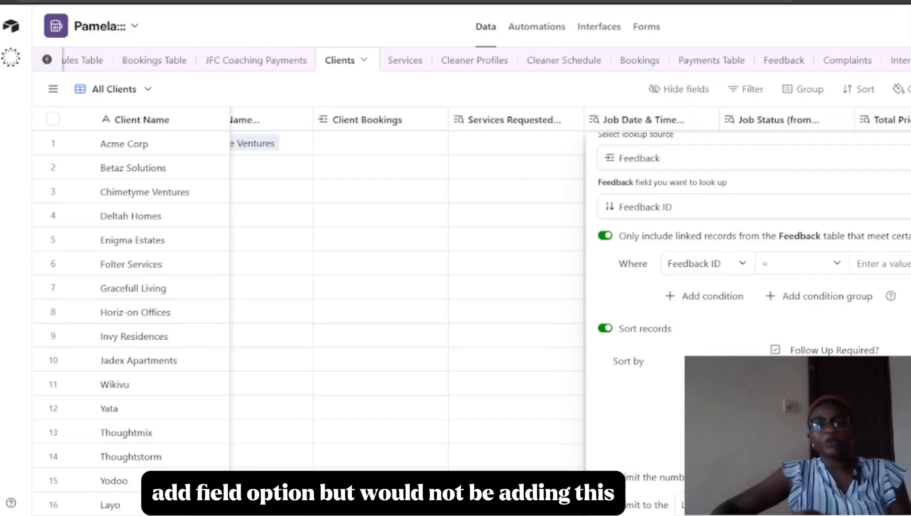
pyautogui.click(855, 506)
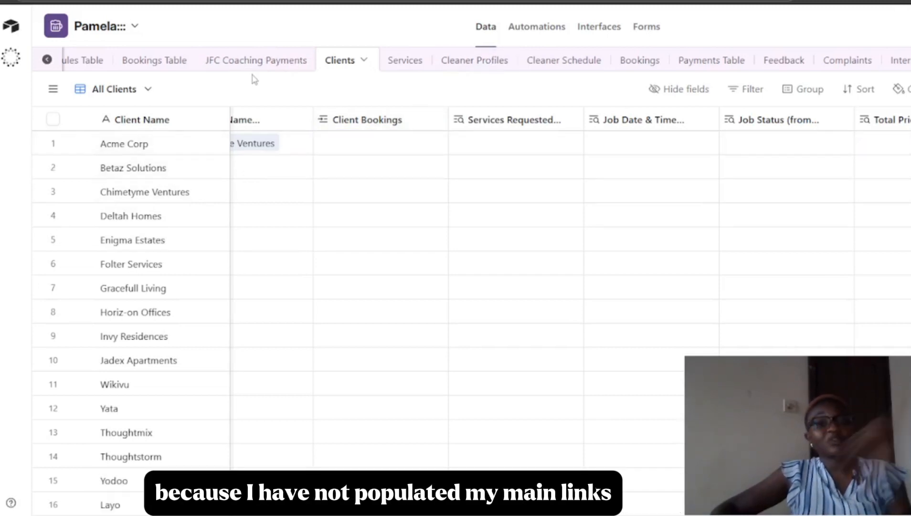
# Link Acme Corp's Client Bookings cell to the Horiz-on Offices - 2025-07-30 booking and remove that link again
pyautogui.click(354, 145)
pyautogui.click(325, 142)
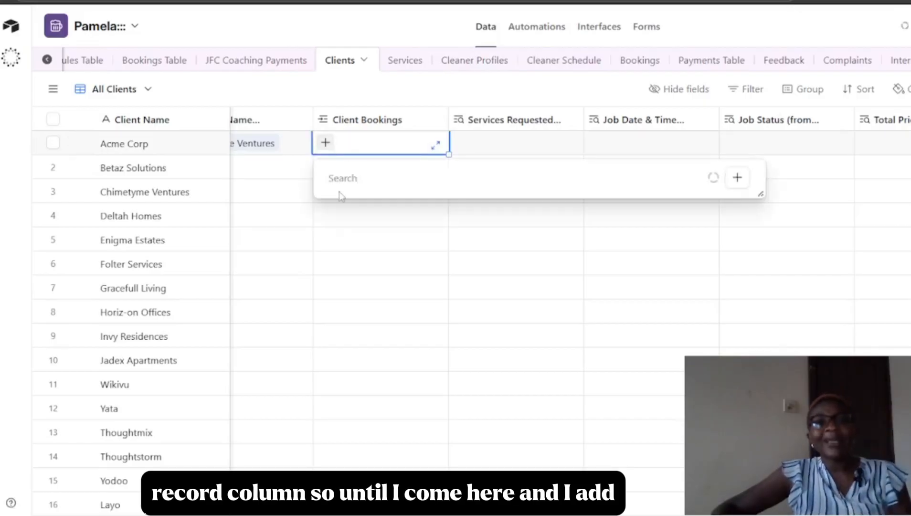
pyautogui.click(362, 223)
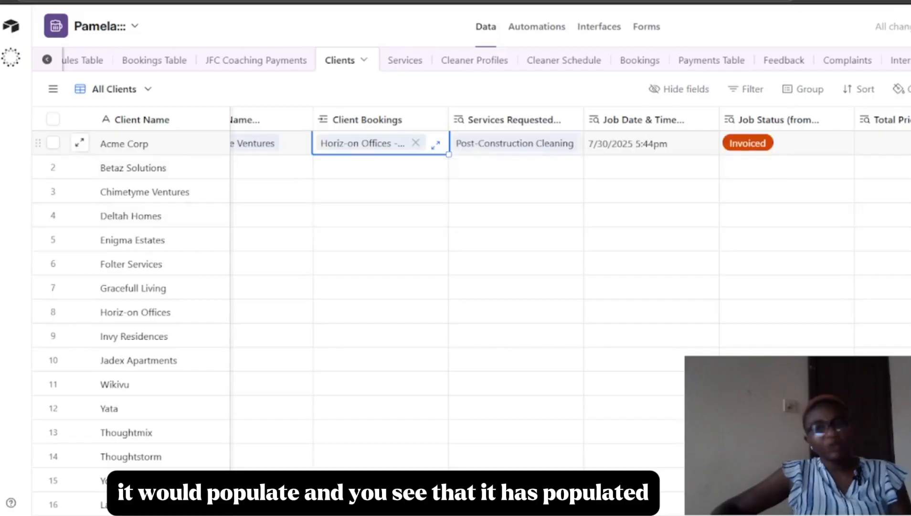
pyautogui.click(415, 142)
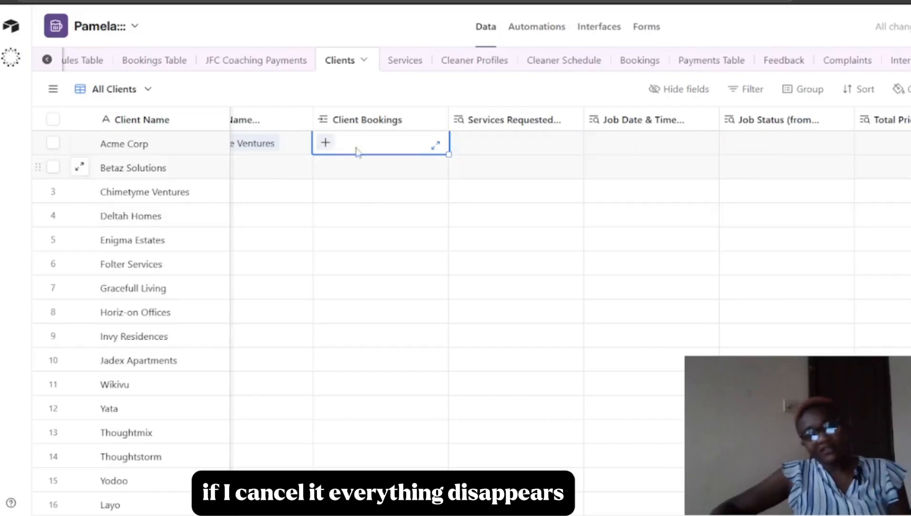
# Delete the Job Status condition from the Client Bookings field, turn off filtering record selection by a condition, and save the change
pyautogui.click(326, 143)
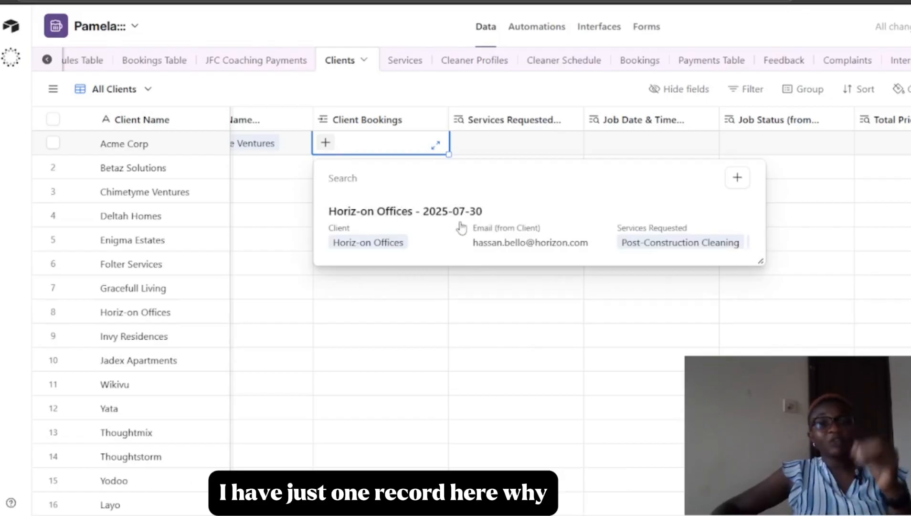
pyautogui.click(436, 125)
pyautogui.click(436, 125)
pyautogui.click(434, 153)
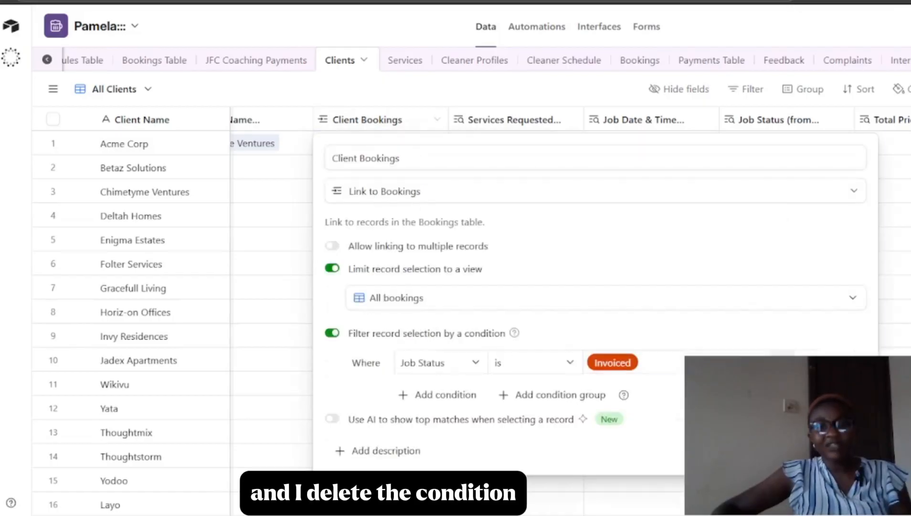
pyautogui.click(783, 362)
pyautogui.click(649, 330)
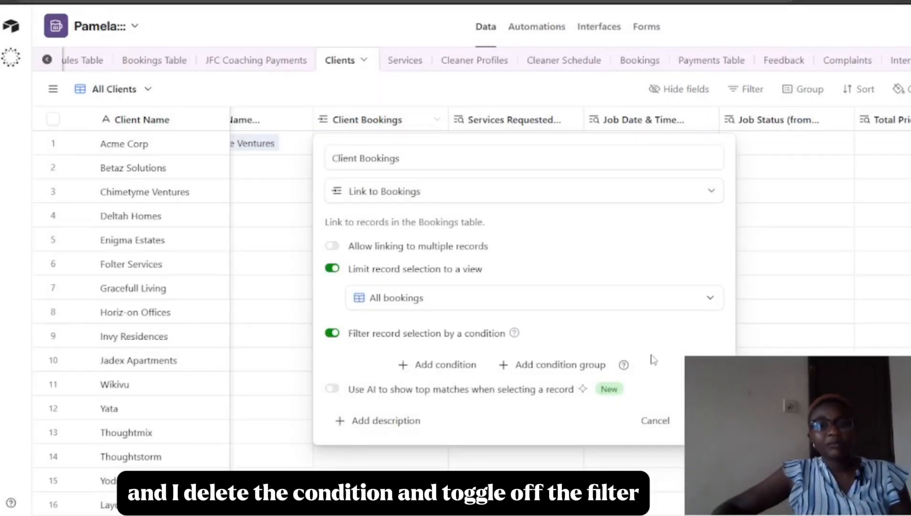
pyautogui.click(332, 333)
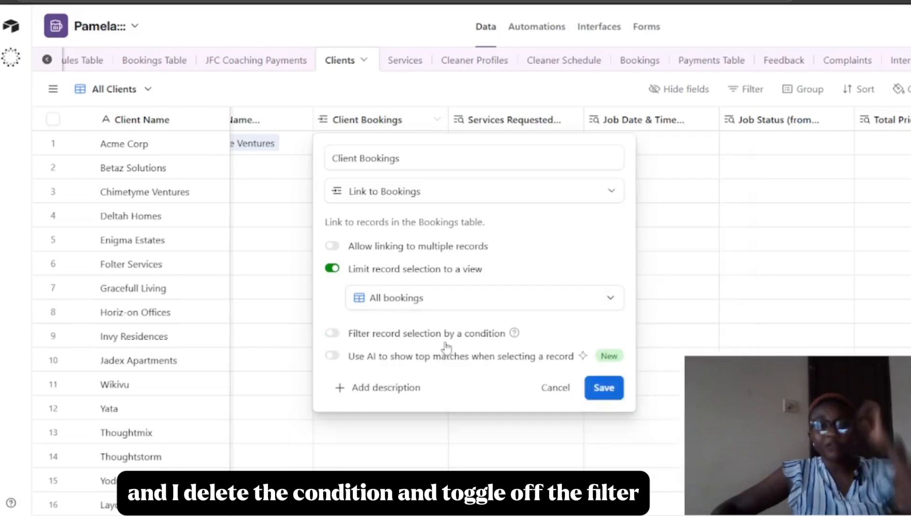
pyautogui.click(604, 388)
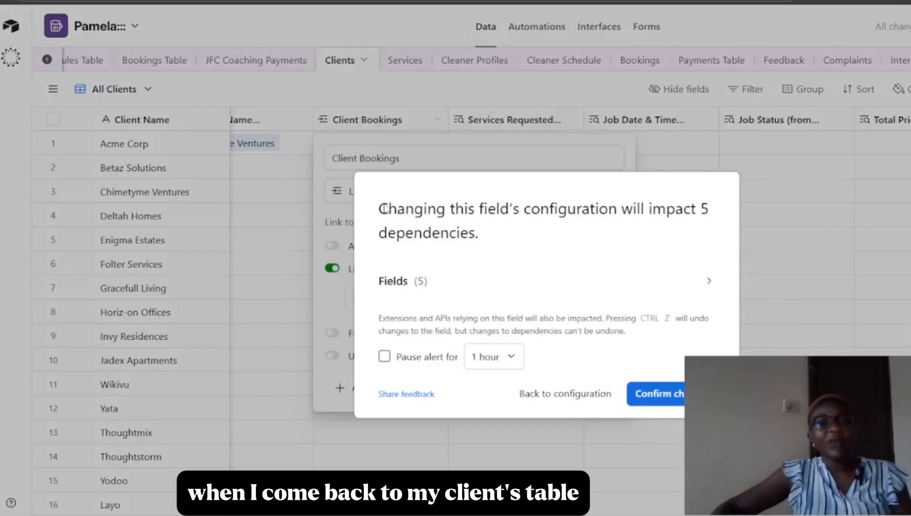
pyautogui.click(657, 393)
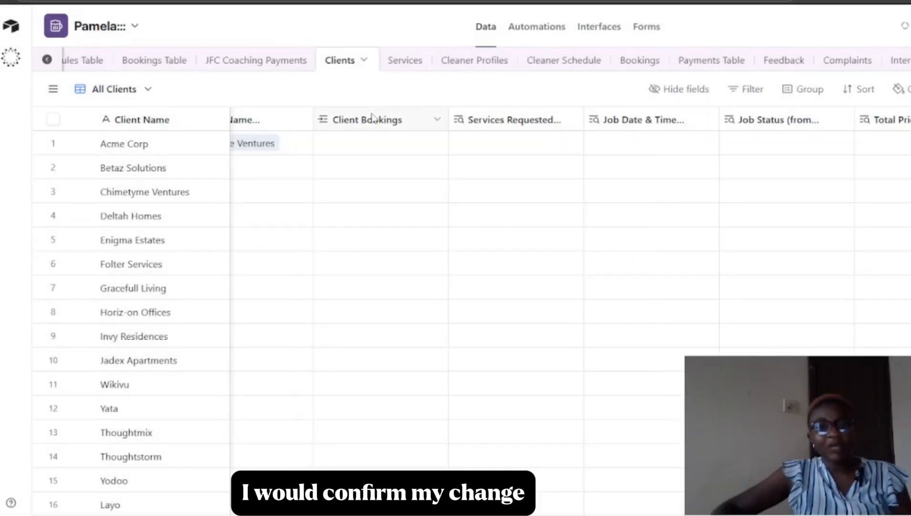
# Link Acme Corp's Client Bookings cell to the Betaz Solutions, Acme Corp - 2025-07-18 booking
pyautogui.click(344, 148)
pyautogui.click(325, 142)
pyautogui.scroll(-10, 378, 305)
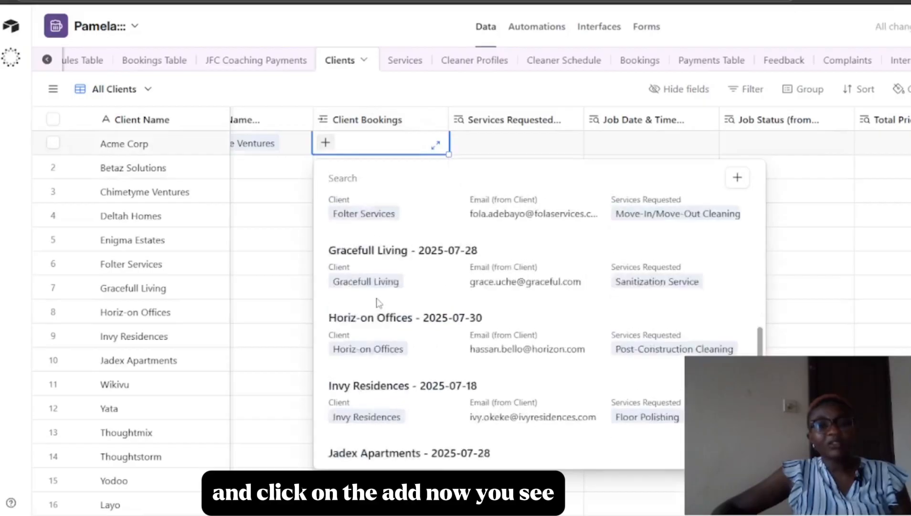
pyautogui.scroll(10, 413, 391)
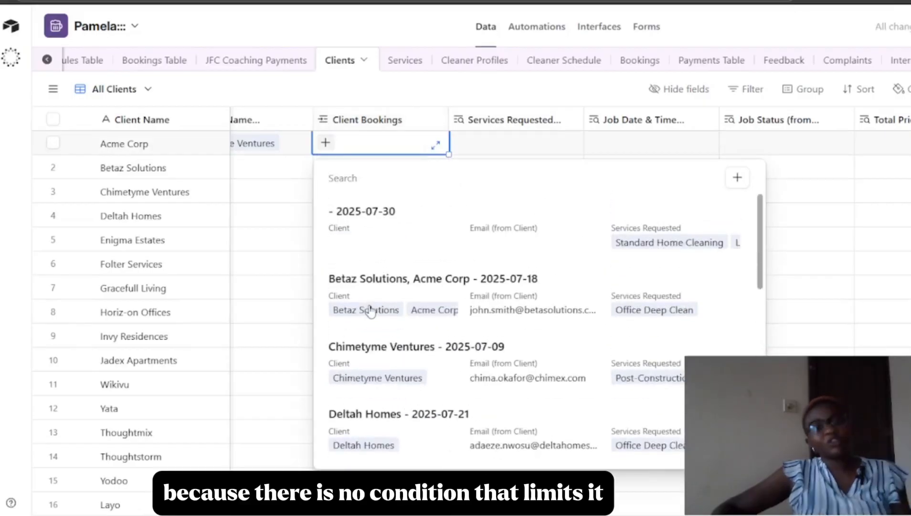
pyautogui.click(397, 287)
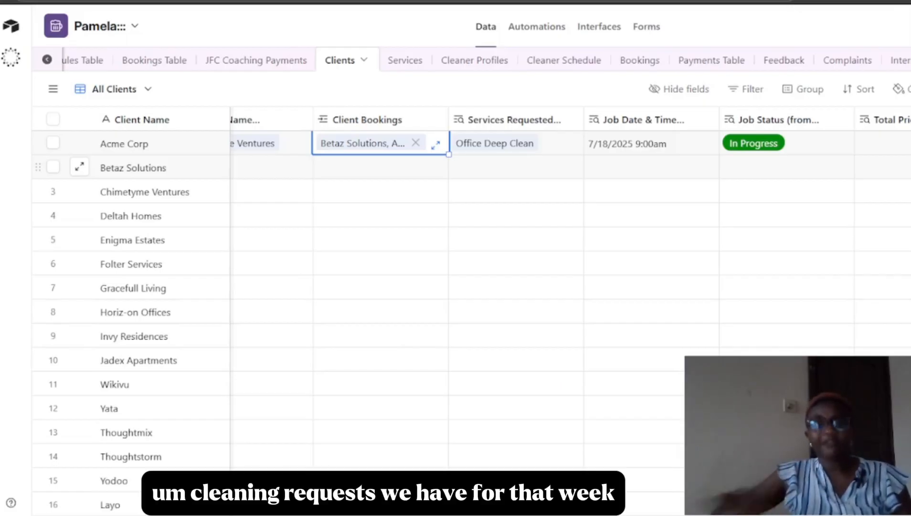
# View the summary functions available for the Total Price column, leaving the summary as it is
pyautogui.scroll(-2, 62, 454)
pyautogui.scroll(2, 62, 477)
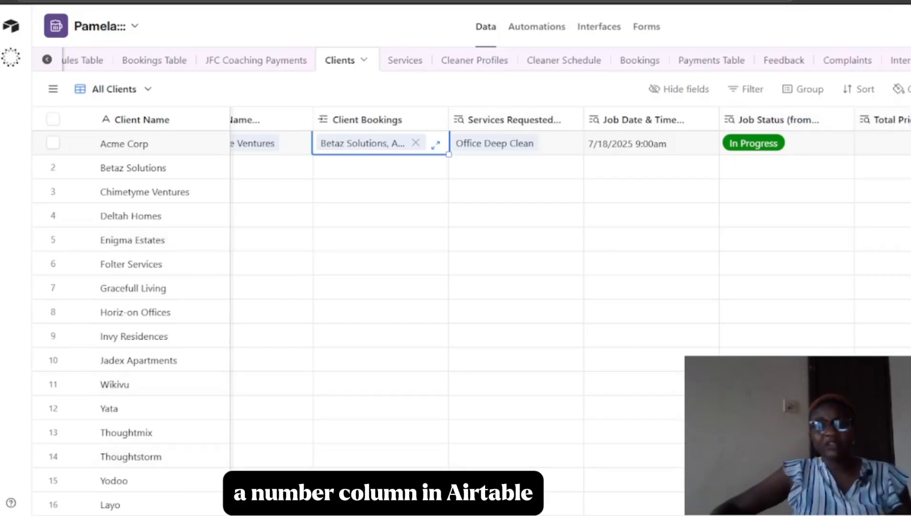
pyautogui.click(905, 512)
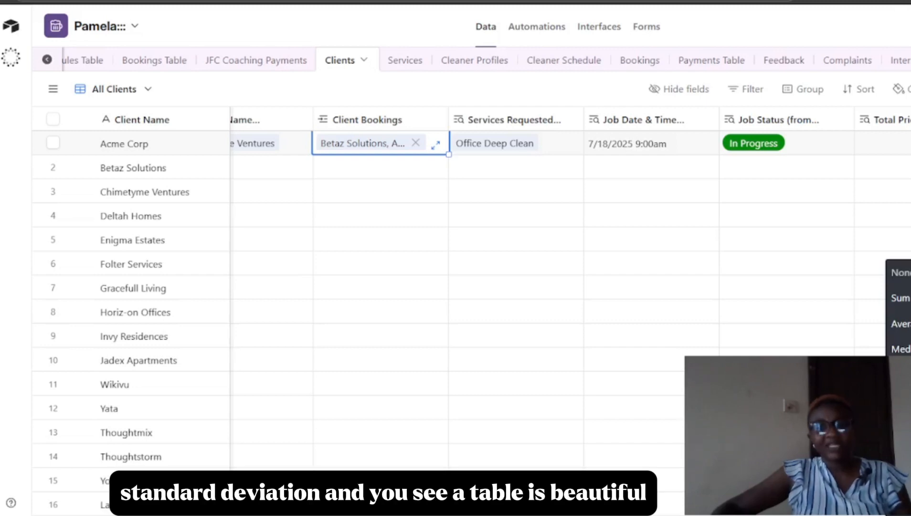
pyautogui.click(849, 415)
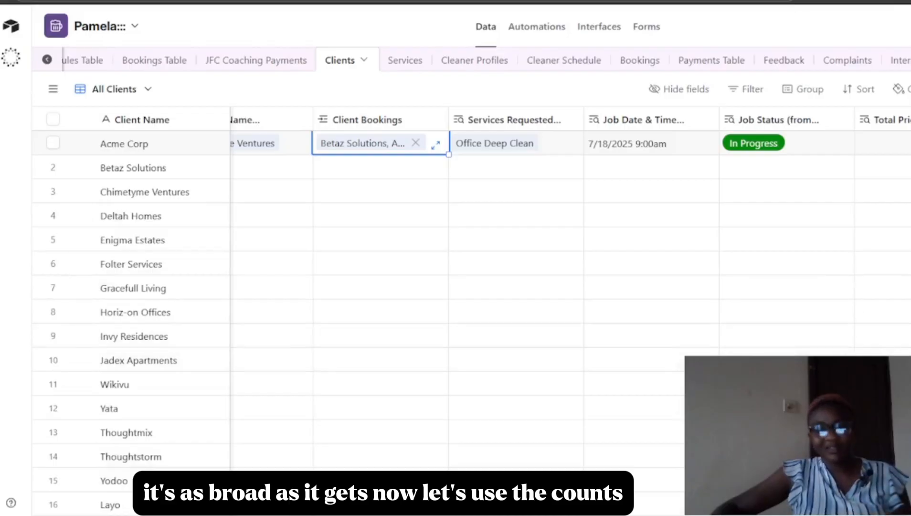
# Add a Count field to the Clients table that counts the linked records in the Booking Table field
pyautogui.click(909, 119)
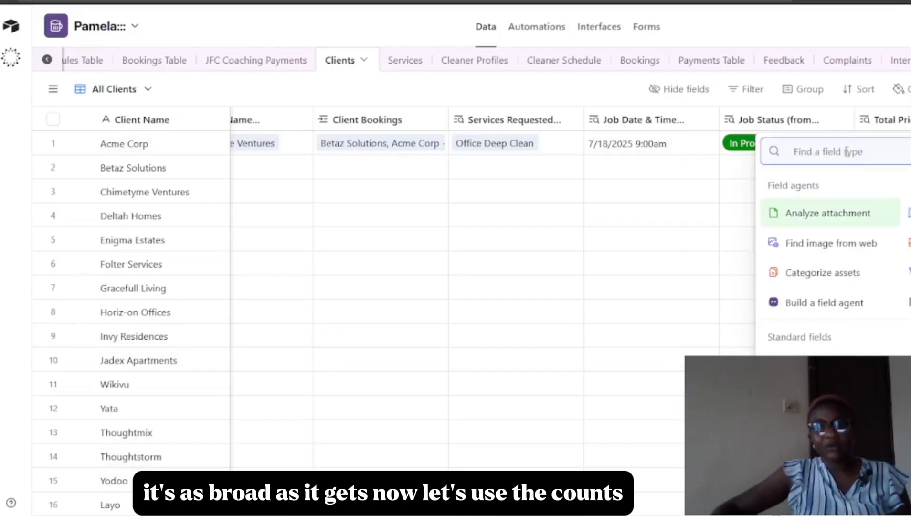
pyautogui.write('coun')
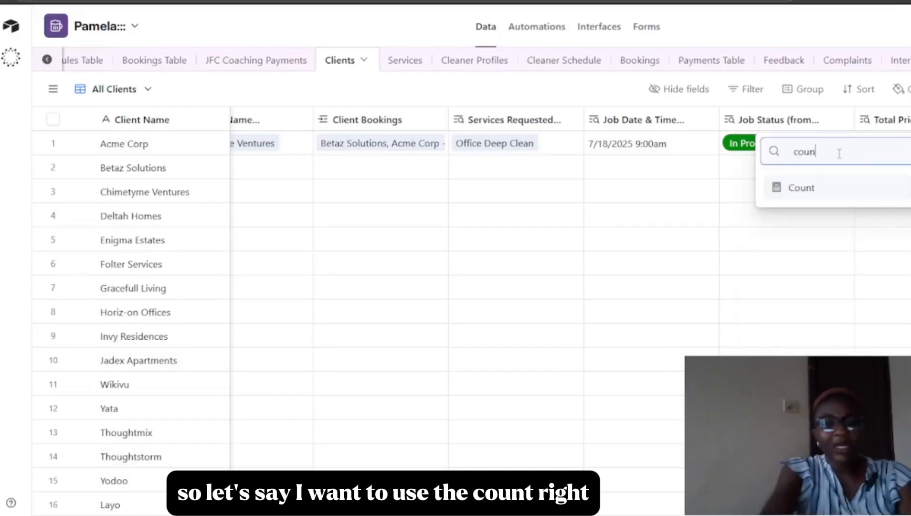
pyautogui.click(798, 188)
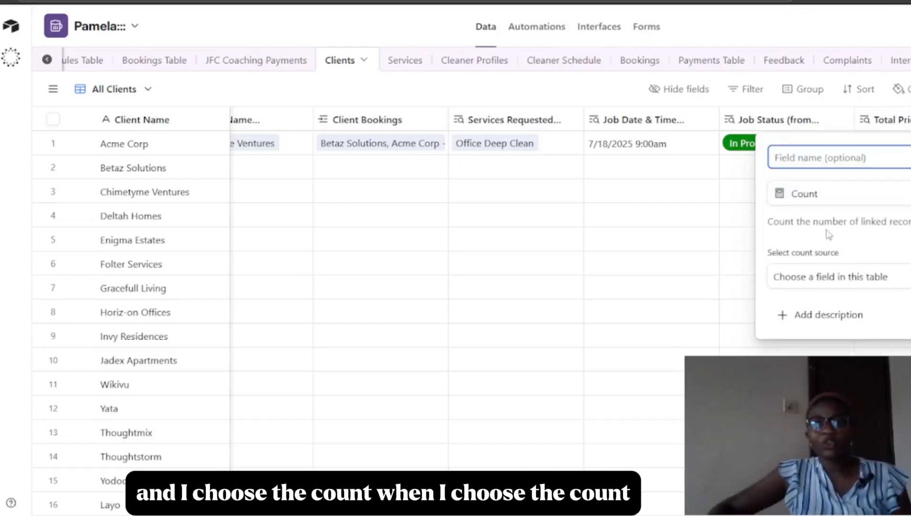
pyautogui.click(814, 277)
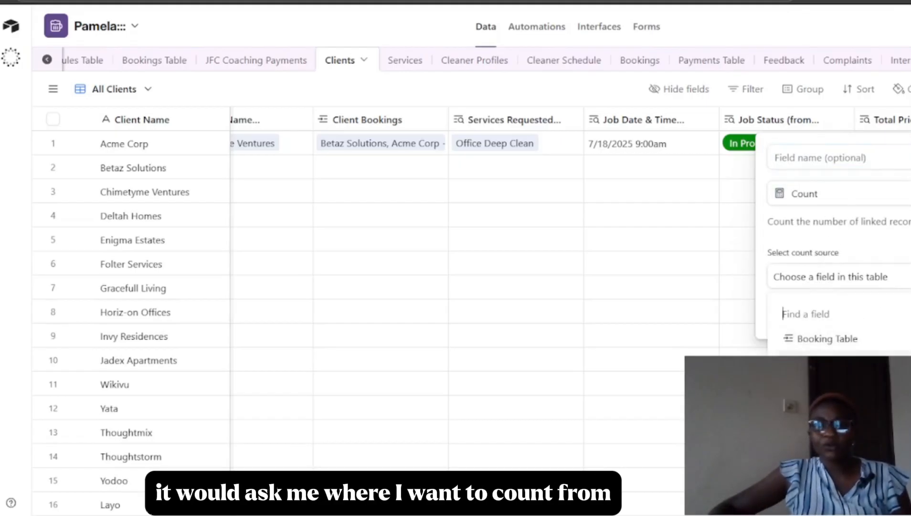
pyautogui.click(828, 339)
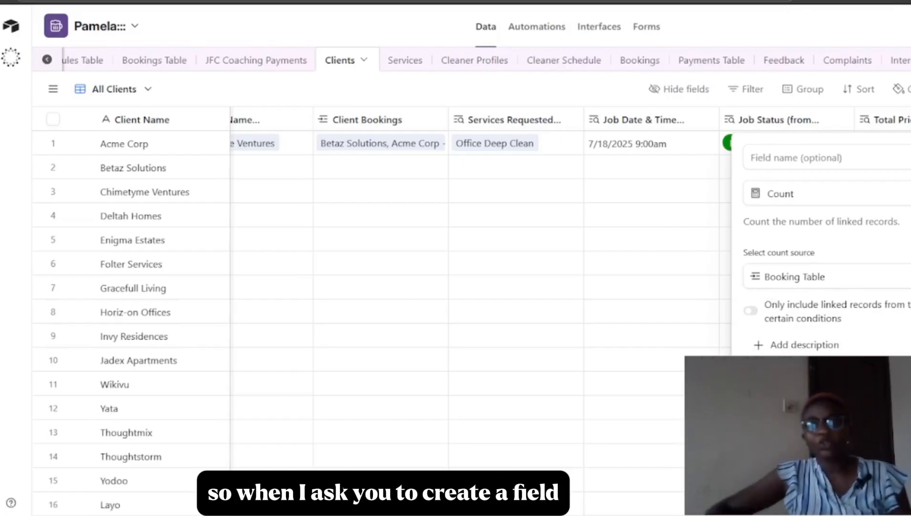
pyautogui.press('Return')
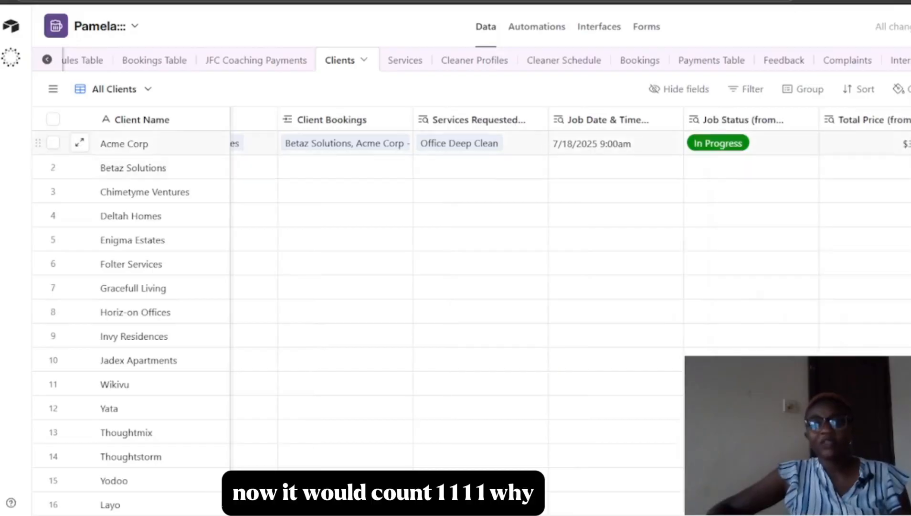
pyautogui.scroll(-5, 76, 333)
pyautogui.scroll(5, 334, 296)
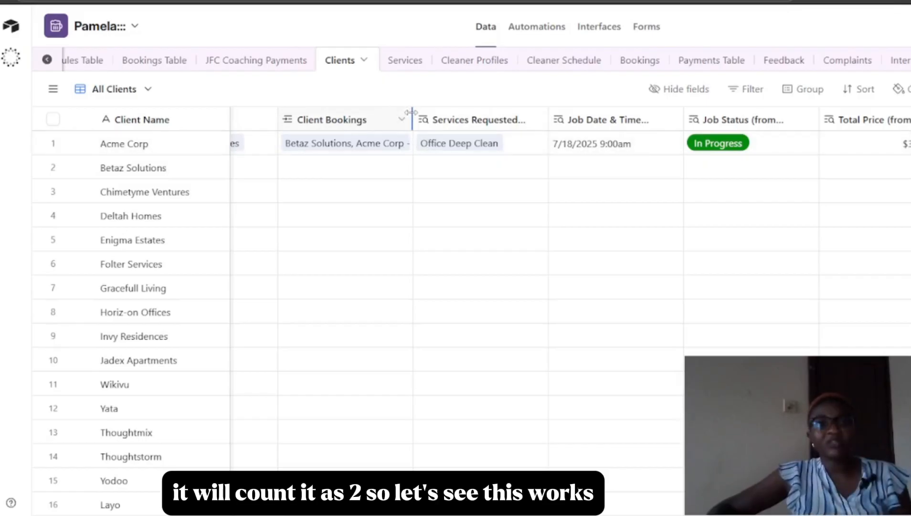
# Widen the Client Bookings column to fit the full booking name and allow the field to link to multiple records
pyautogui.moveTo(412, 113); pyautogui.dragTo(467, 127)
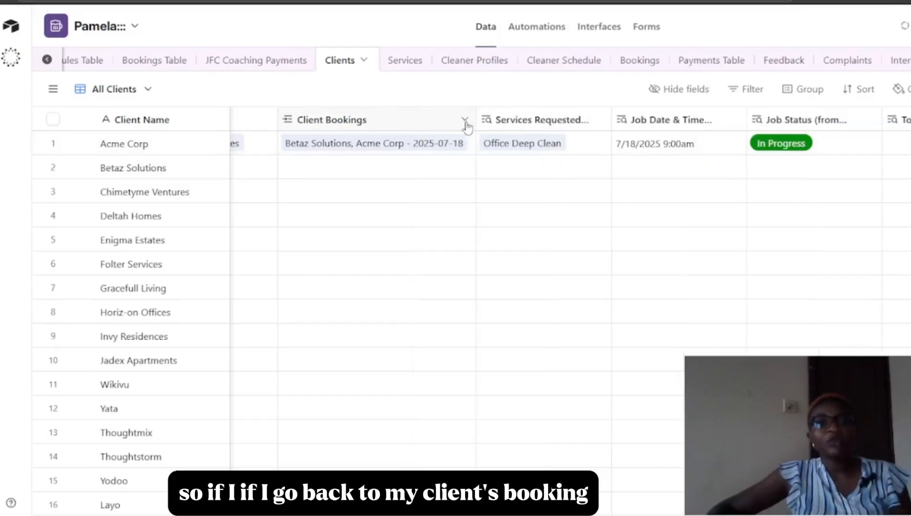
pyautogui.click(465, 122)
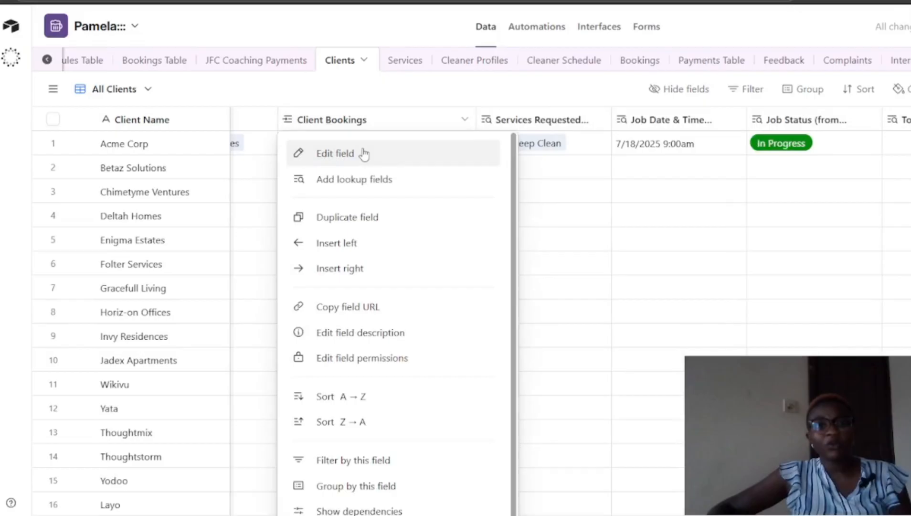
pyautogui.click(362, 153)
pyautogui.click(308, 246)
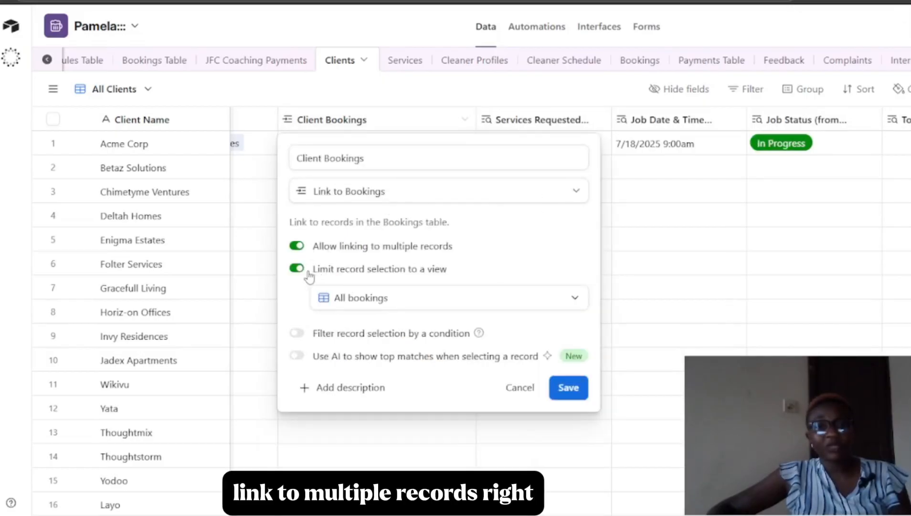
pyautogui.click(569, 388)
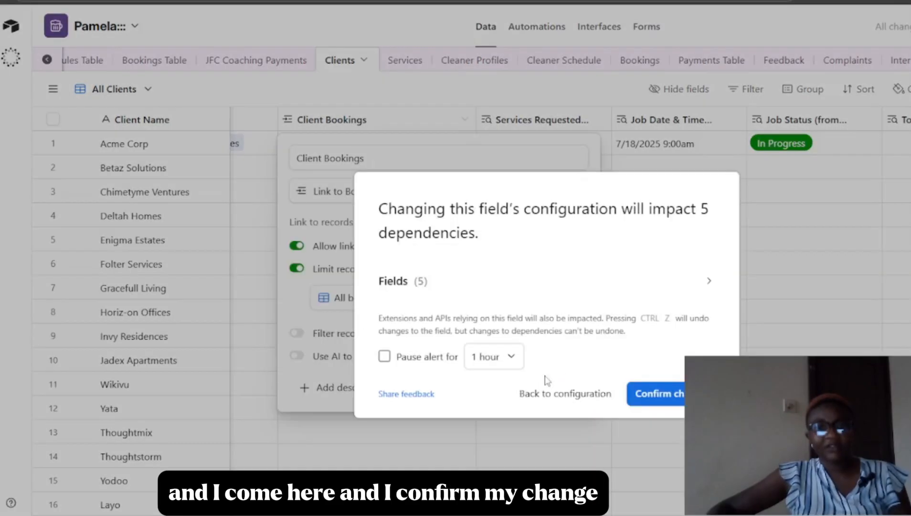
pyautogui.click(660, 401)
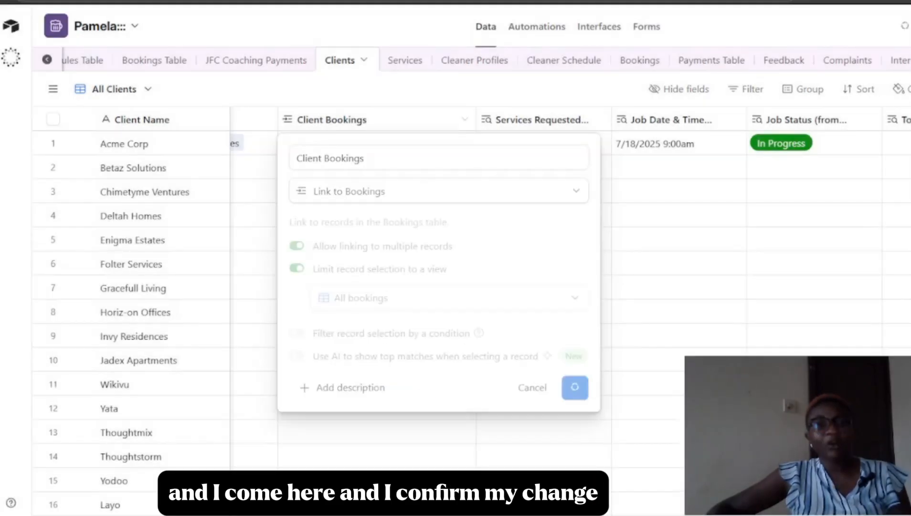
# Add the Deltah Homes - 2025-07-21 booking as a second link in Acme Corp's Client Bookings cell
pyautogui.hscroll(3, 568, 239)
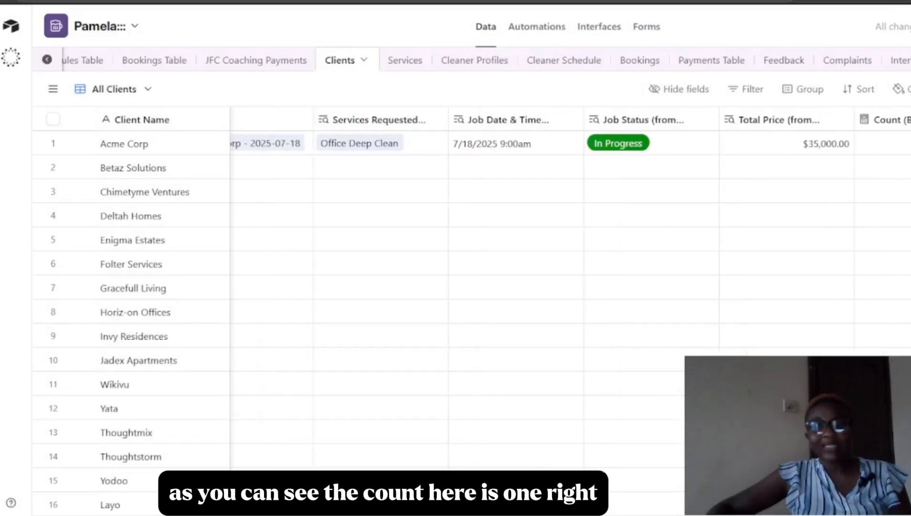
pyautogui.hscroll(-2, 568, 239)
pyautogui.hscroll(-10, 534, 163)
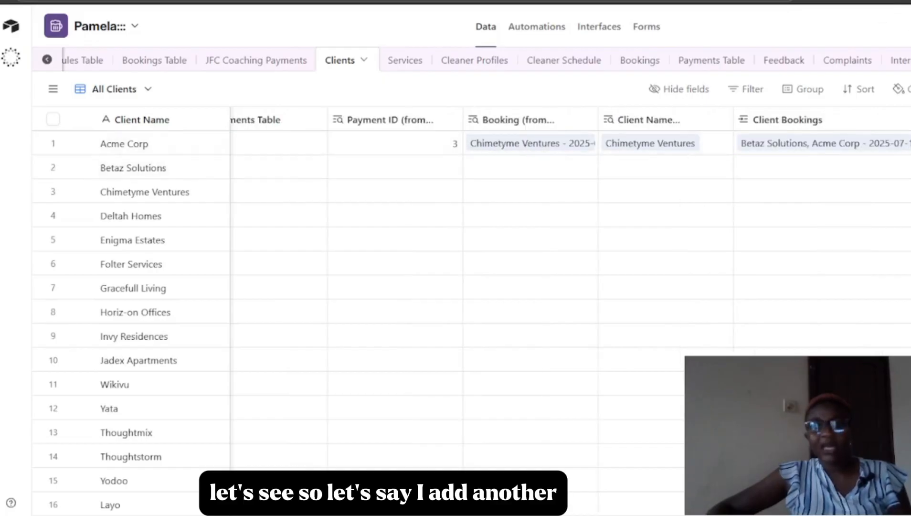
pyautogui.hscroll(6, 701, 208)
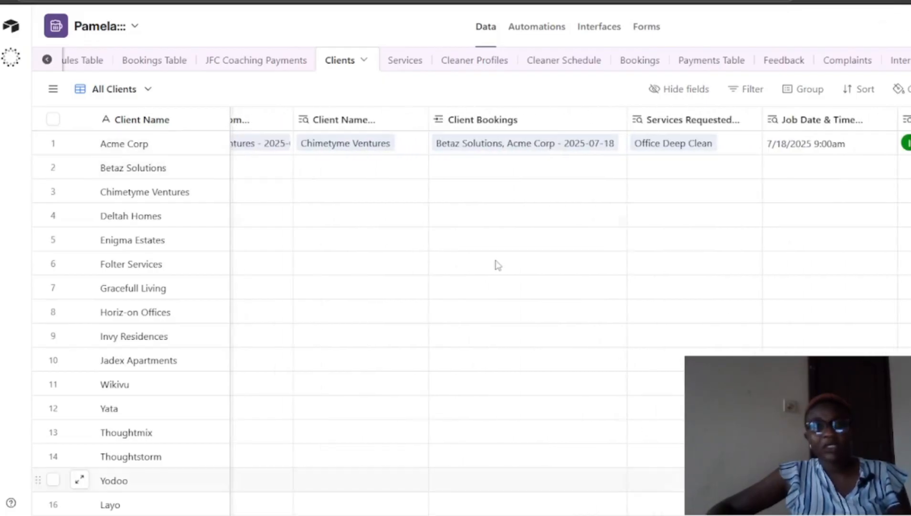
pyautogui.click(620, 141)
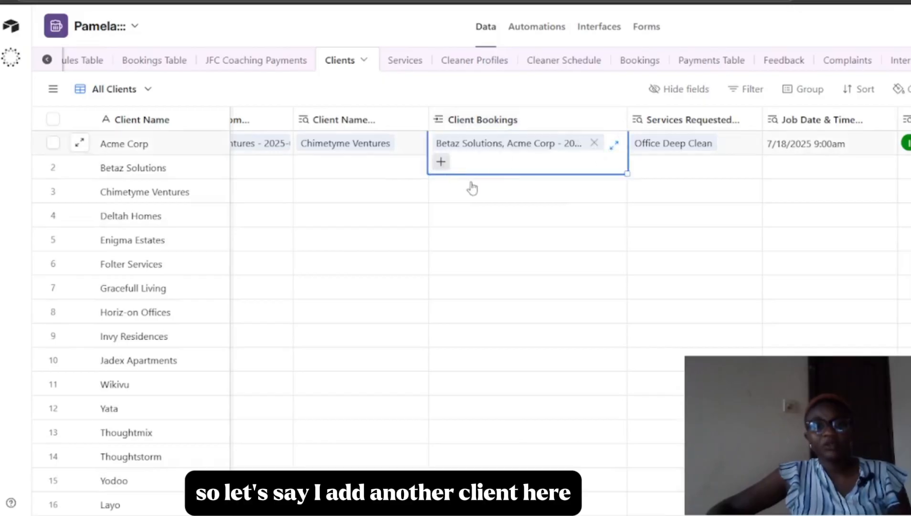
pyautogui.click(441, 163)
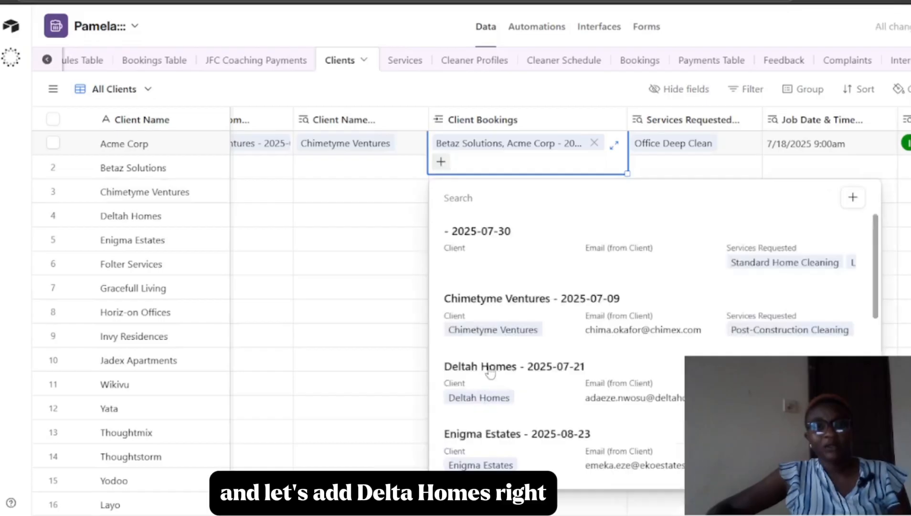
pyautogui.click(491, 372)
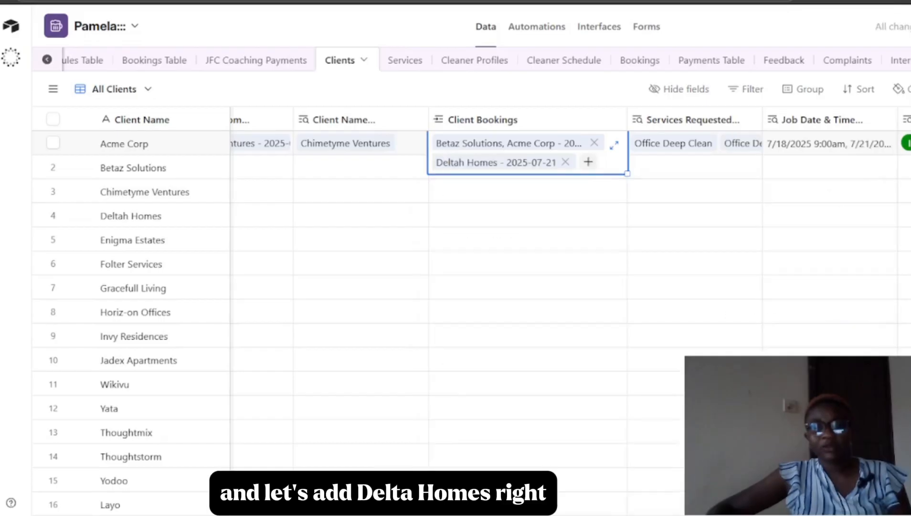
# Examine Acme Corp's lookup values and Count field against the bookings linked in its row
pyautogui.hscroll(5, 478, 287)
pyautogui.hscroll(-1, 525, 287)
pyautogui.hscroll(1, 525, 287)
pyautogui.hscroll(-4, 525, 287)
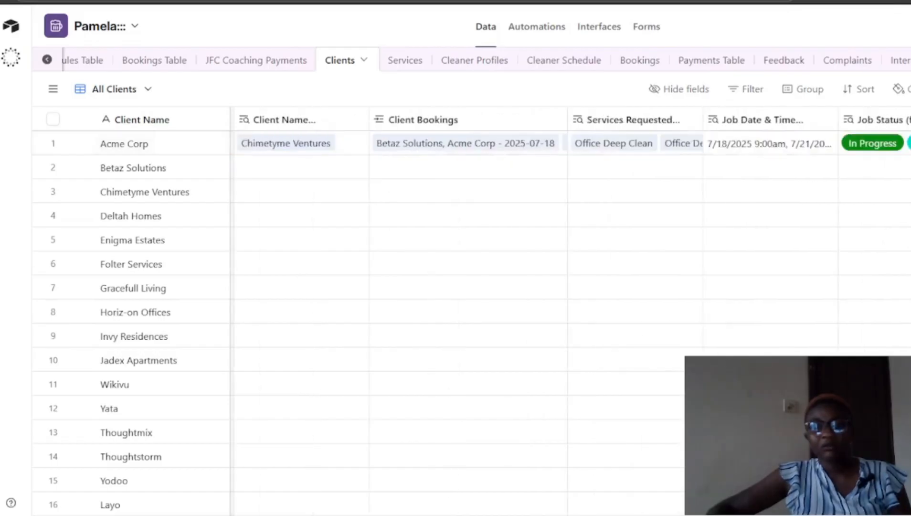
pyautogui.hscroll(-6, 525, 287)
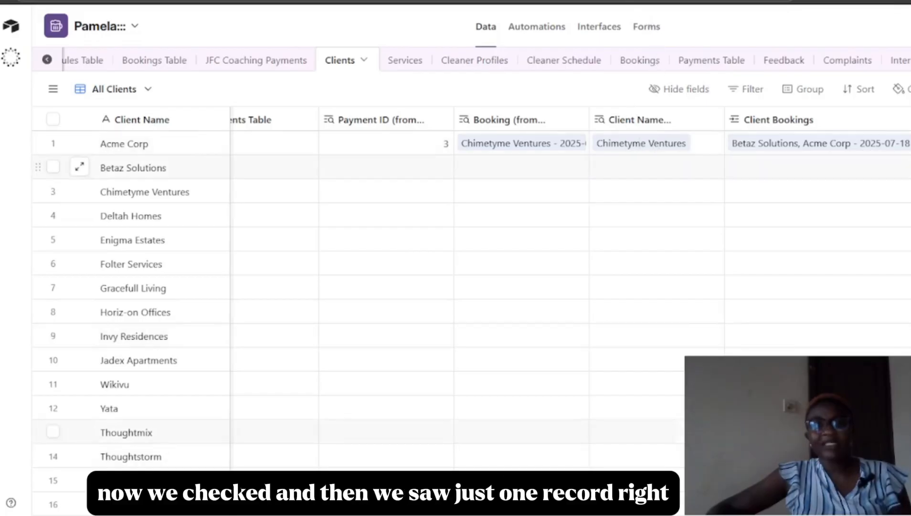
pyautogui.hscroll(6, 571, 286)
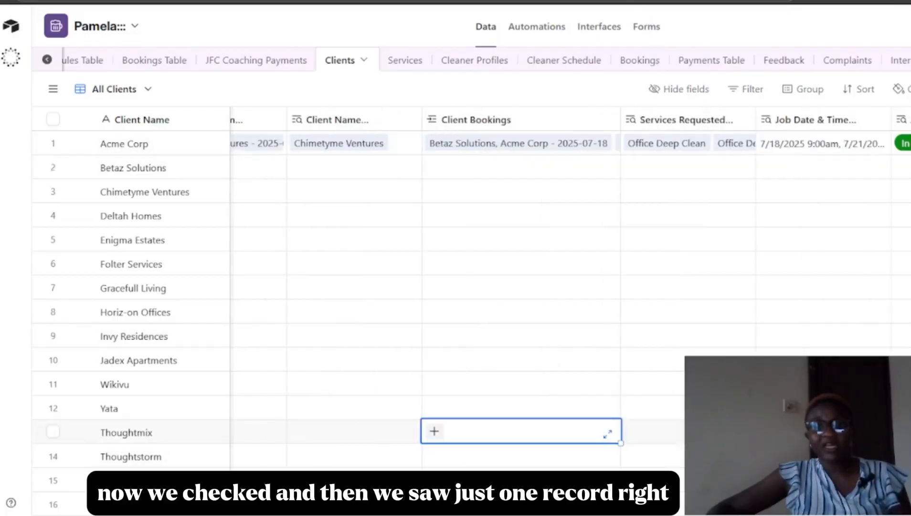
pyautogui.hscroll(1, 570, 286)
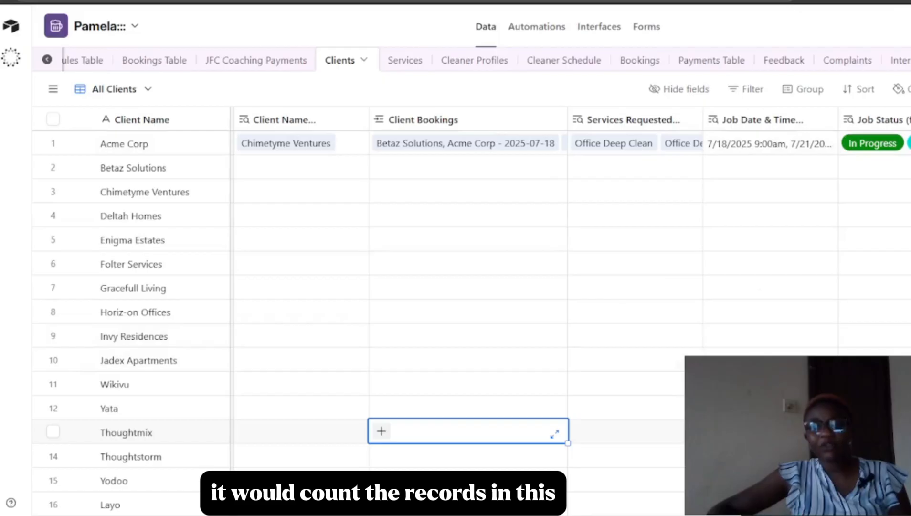
pyautogui.press('Escape')
pyautogui.hscroll(5, 264, 235)
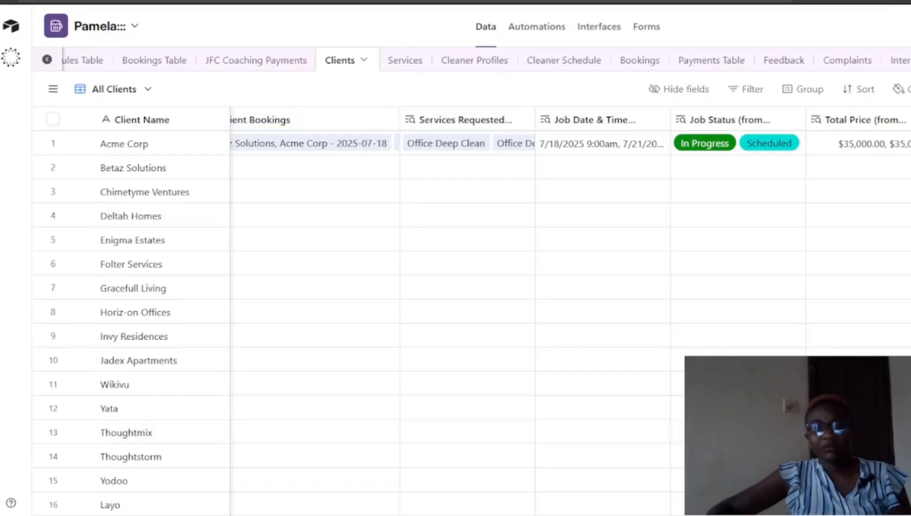
# Add a Count field to the Clients table that counts the records linked in the Client Bookings field
pyautogui.hscroll(-2, 662, 136)
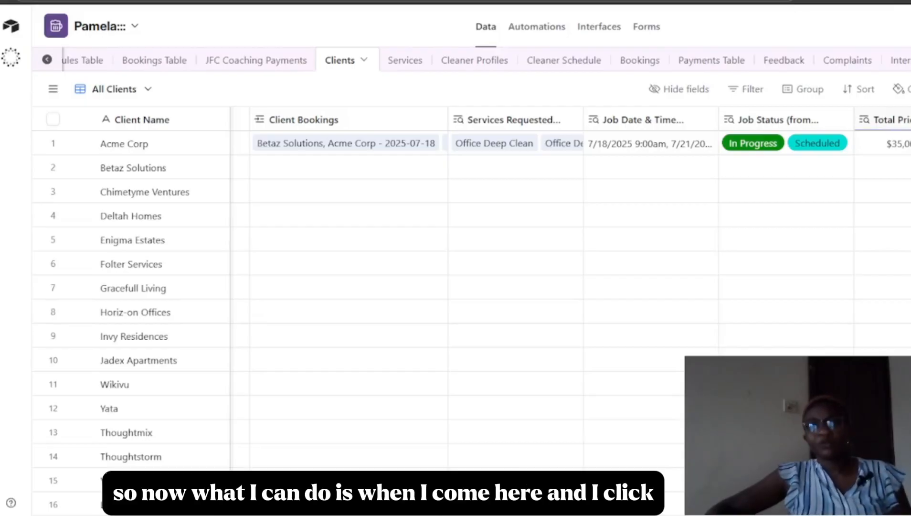
pyautogui.click(909, 120)
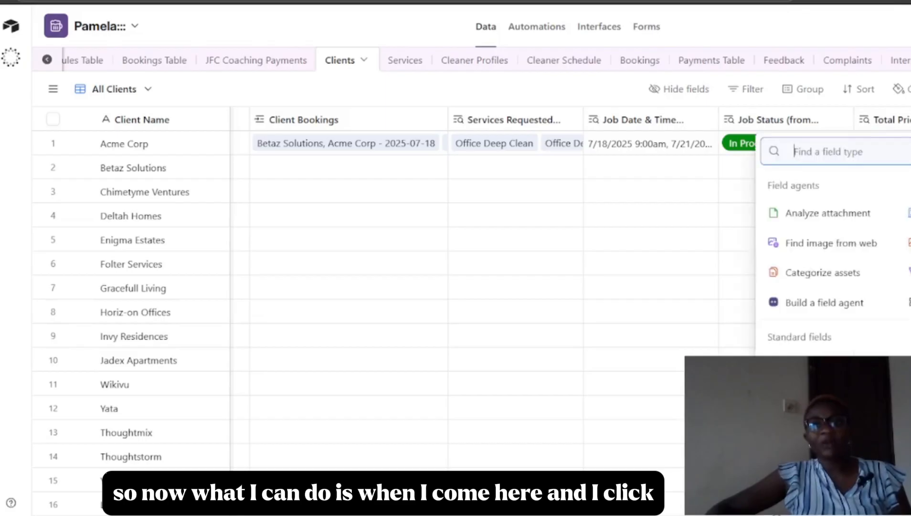
pyautogui.write('coun')
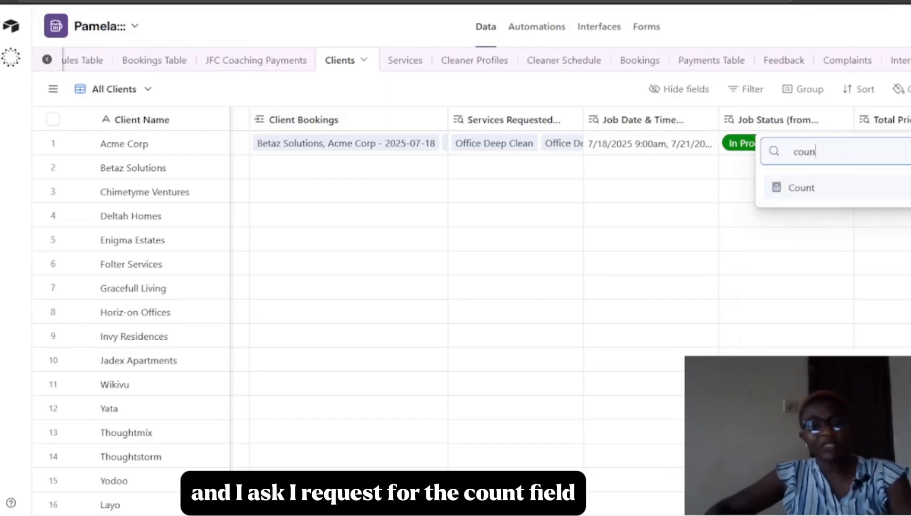
pyautogui.click(864, 189)
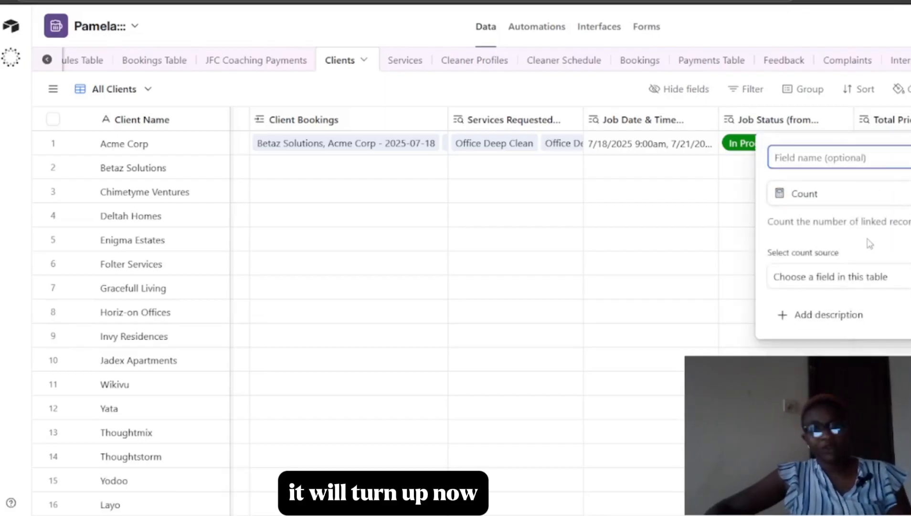
pyautogui.click(810, 276)
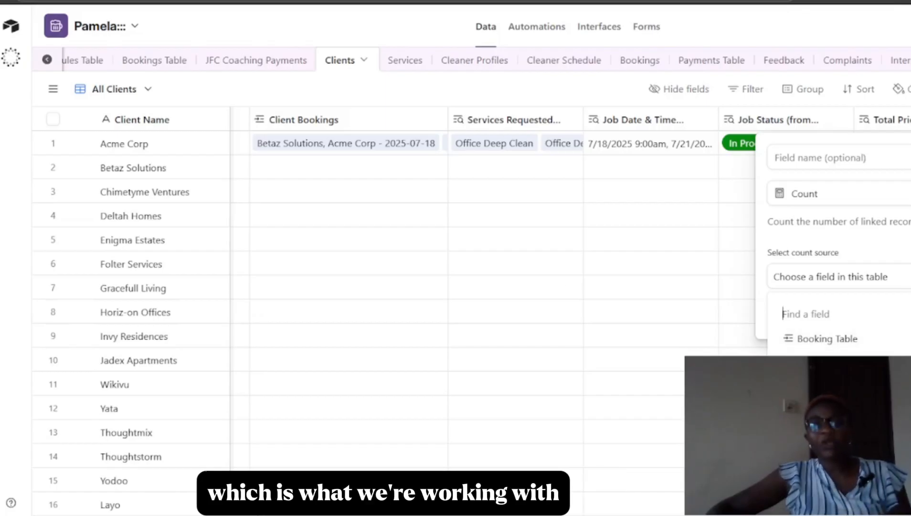
pyautogui.click(841, 362)
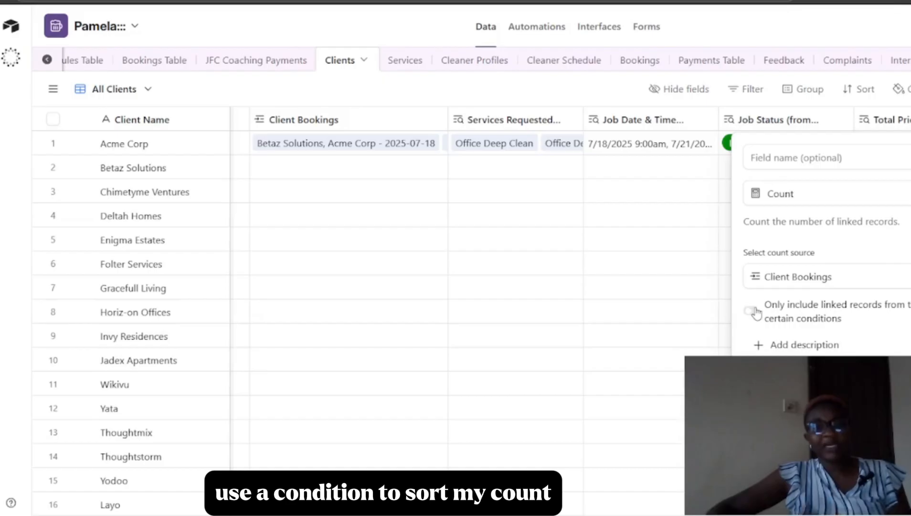
pyautogui.click(909, 345)
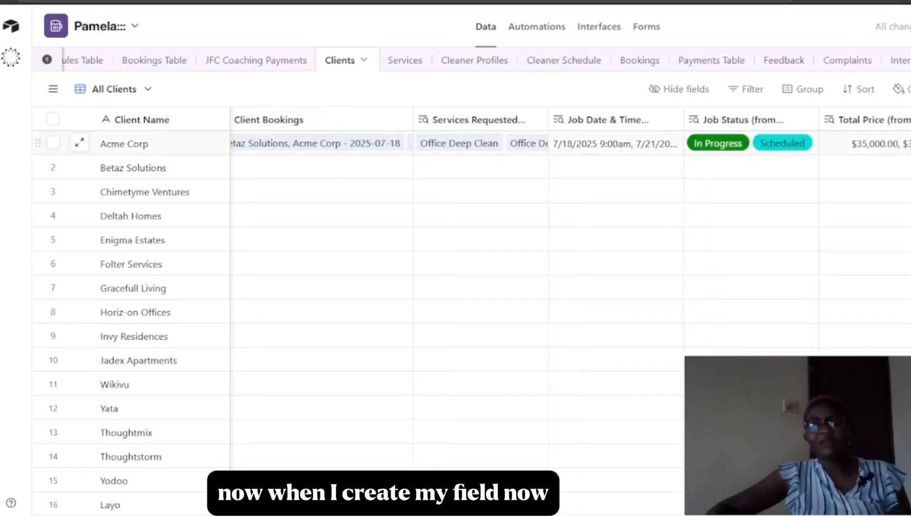
# Remove the Deltah Homes - 2025-07-21 booking from Acme Corp's Client Bookings cell
pyautogui.click(351, 154)
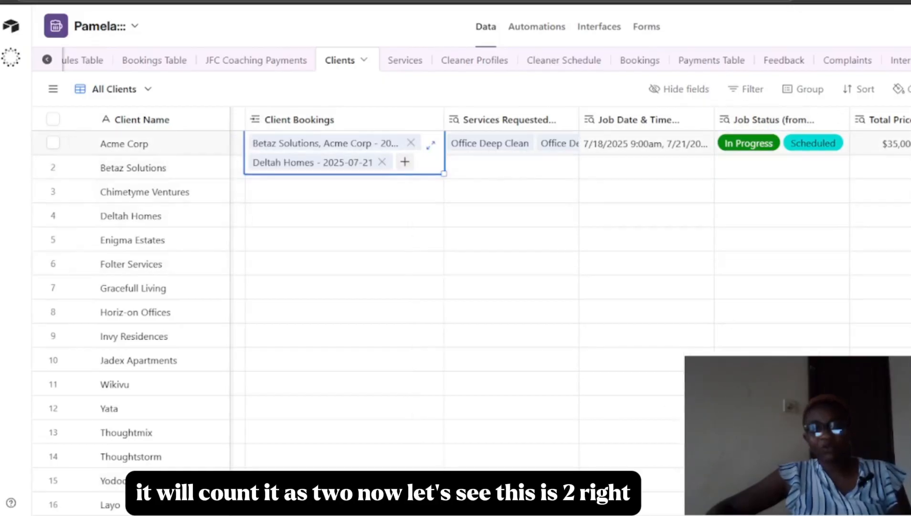
pyautogui.hscroll(3, 570, 286)
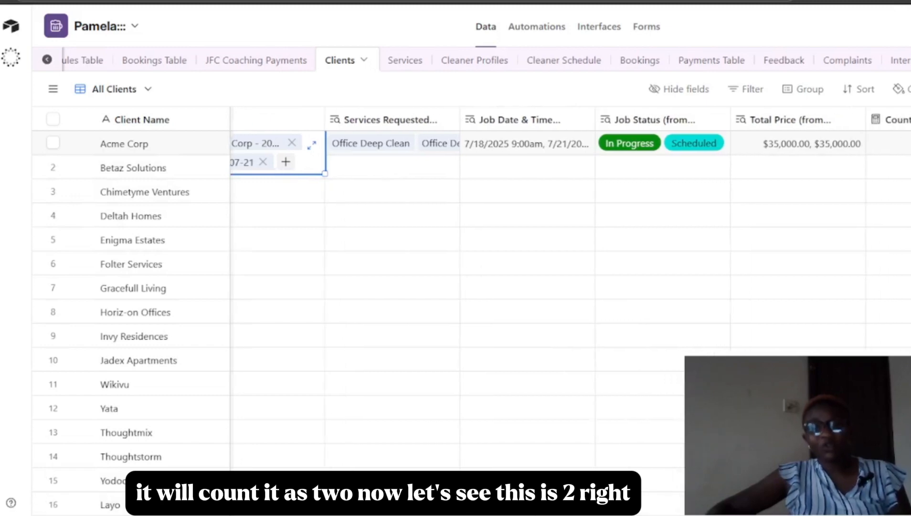
pyautogui.click(263, 163)
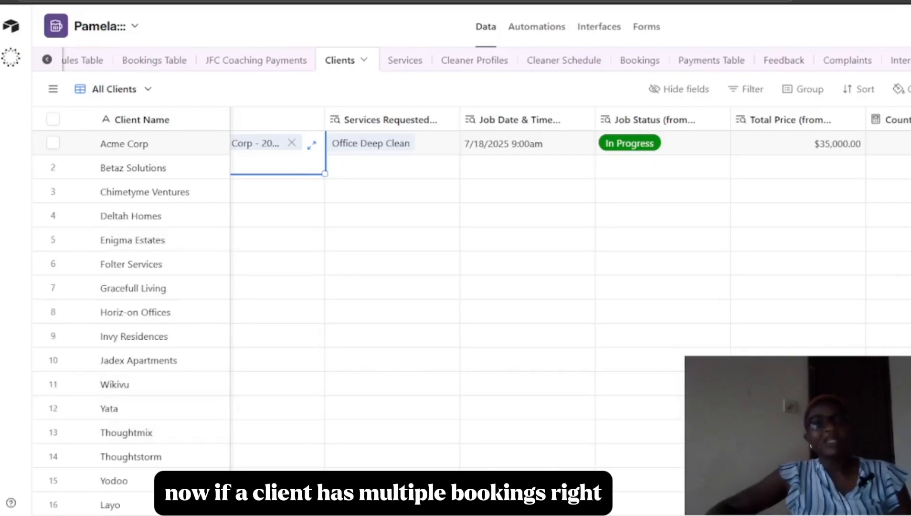
# Link the booking without a client name dated 2025-07-30 as Acme Corp's second record in Client Bookings
pyautogui.hscroll(-2, 570, 287)
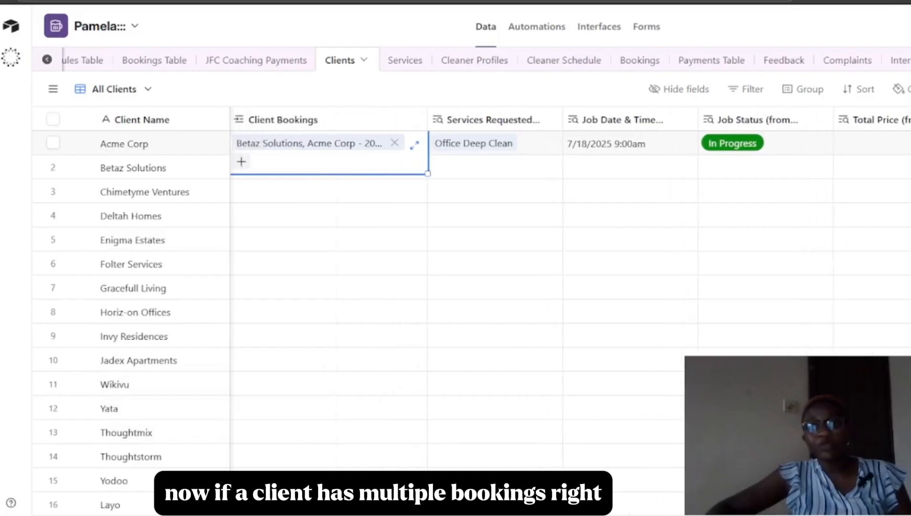
pyautogui.click(241, 161)
pyautogui.click(275, 167)
pyautogui.click(245, 166)
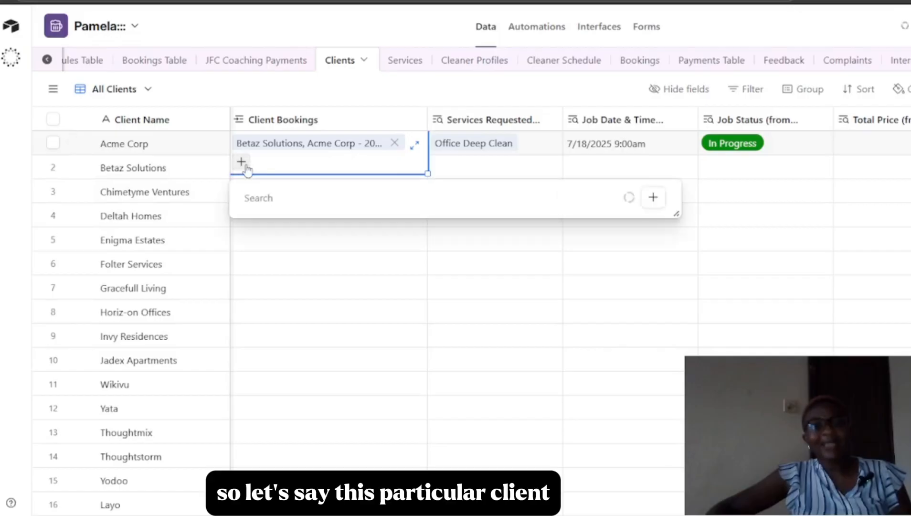
pyautogui.scroll(-5, 301, 351)
pyautogui.scroll(-2, 302, 356)
pyautogui.scroll(8, 305, 358)
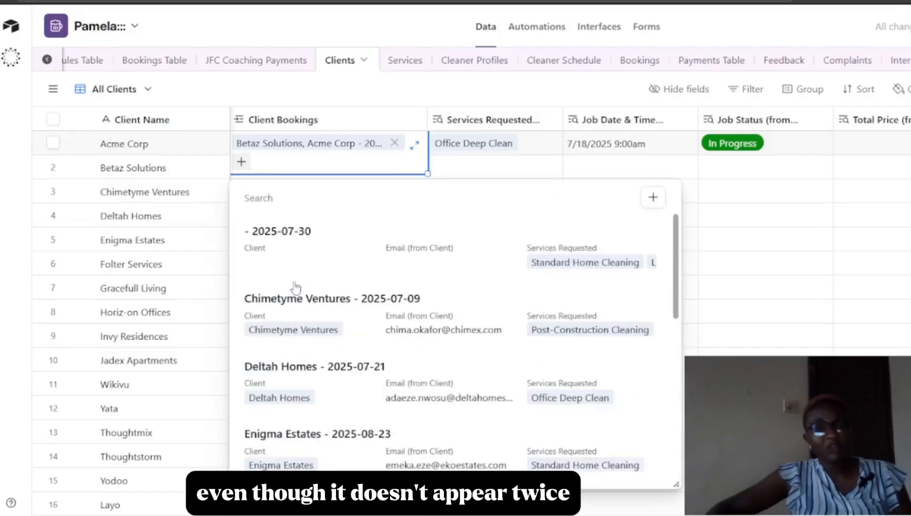
pyautogui.click(316, 239)
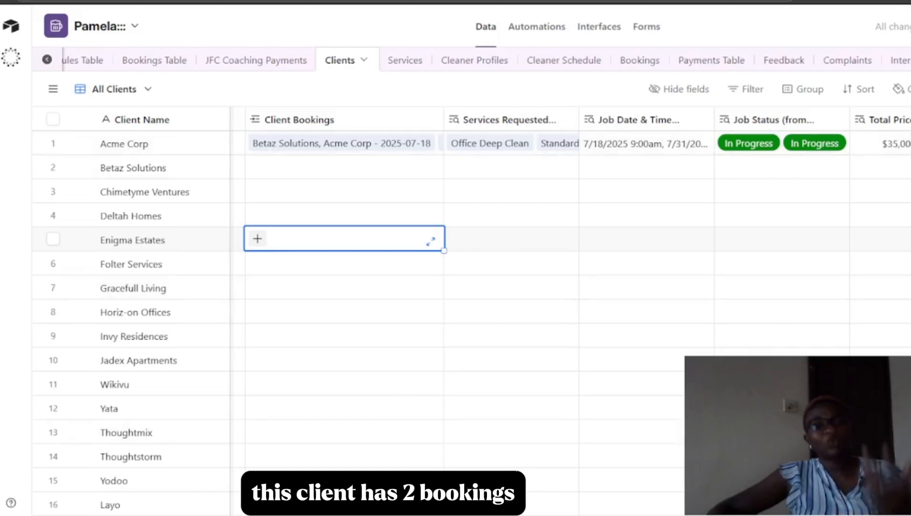
pyautogui.hscroll(3, 525, 287)
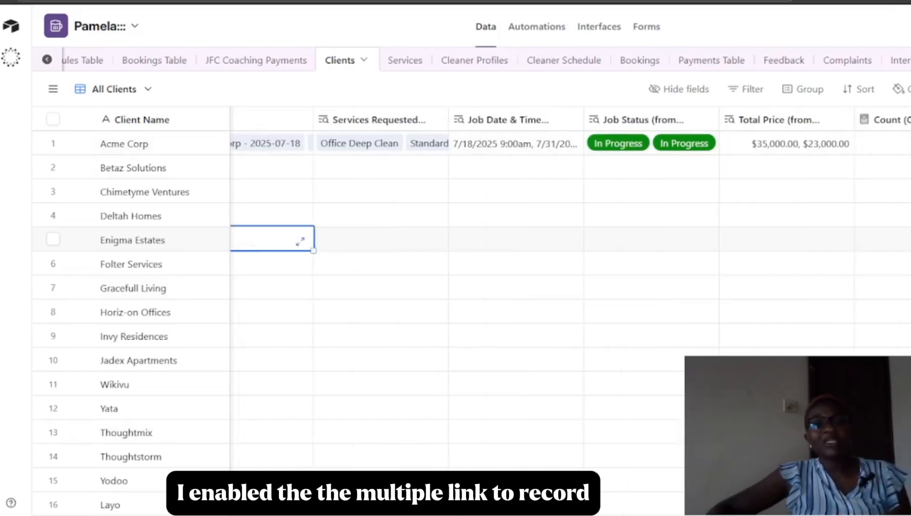
# Review the Client Bookings field's settings for linking to multiple records and save them as they are
pyautogui.click(304, 122)
pyautogui.click(350, 156)
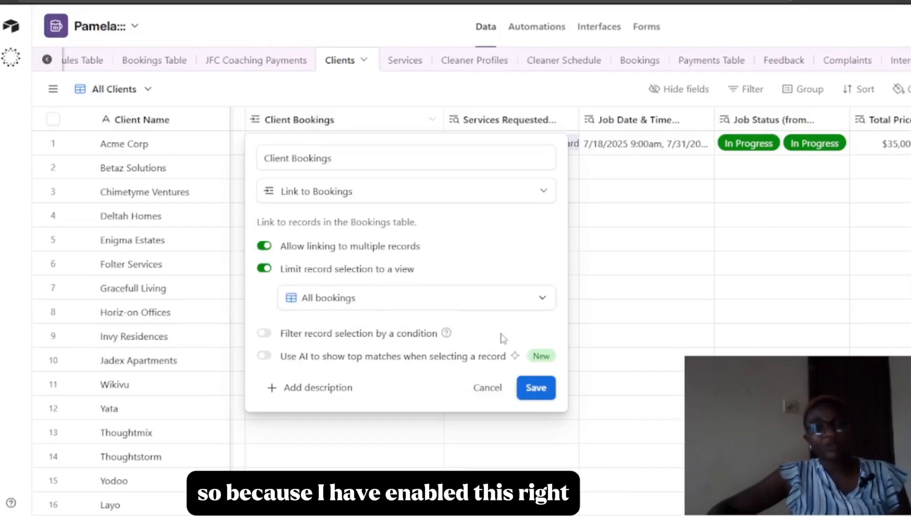
pyautogui.click(536, 387)
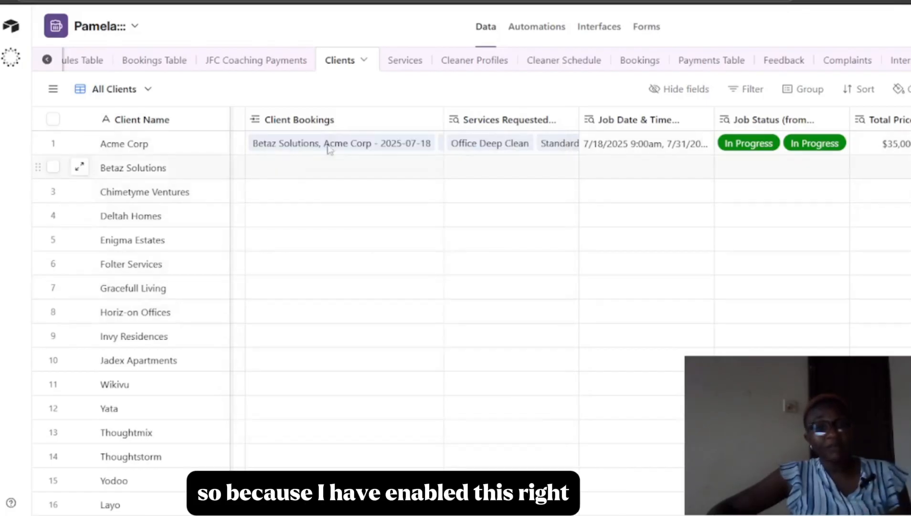
# Start a new Rollup field in the Clients table and name it Rollup AMount
pyautogui.hscroll(5, 573, 298)
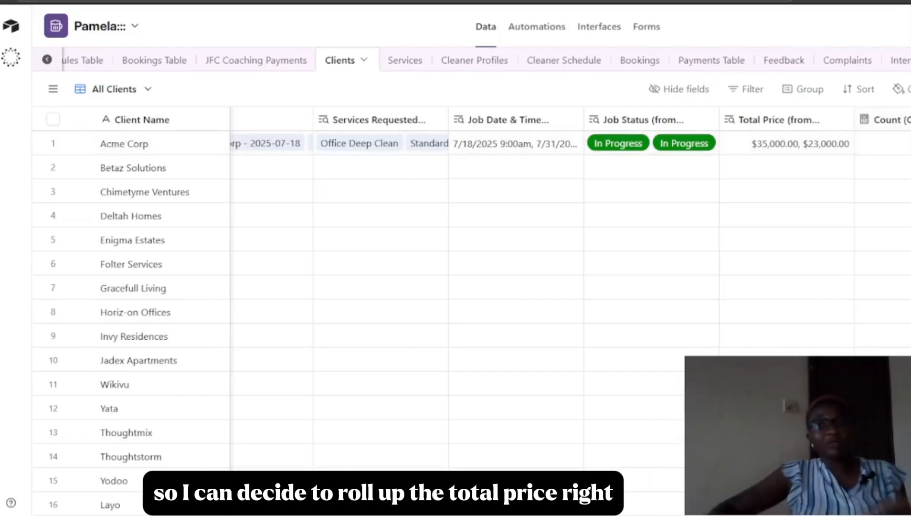
pyautogui.click(910, 120)
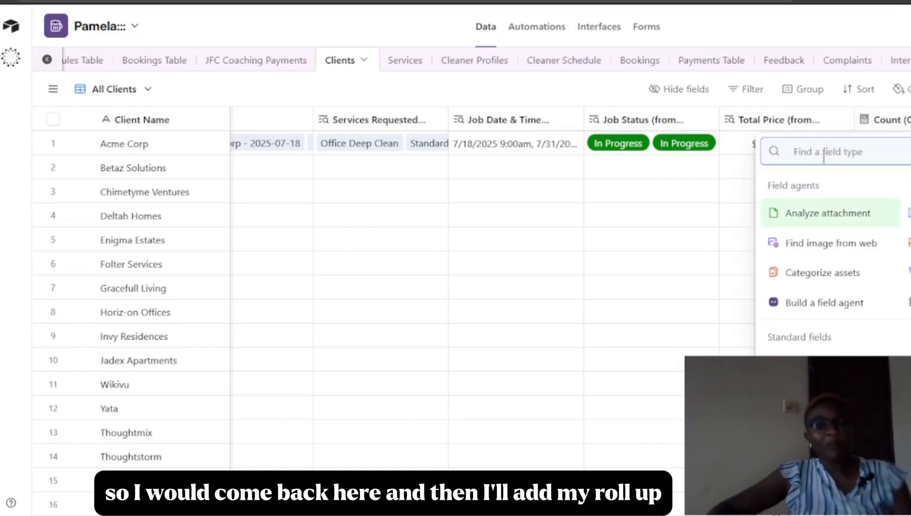
pyautogui.write('roll')
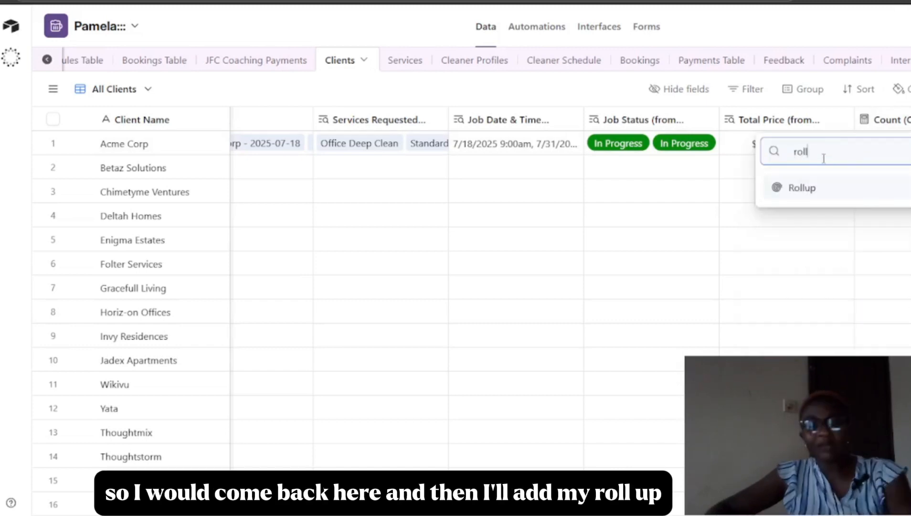
pyautogui.click(800, 189)
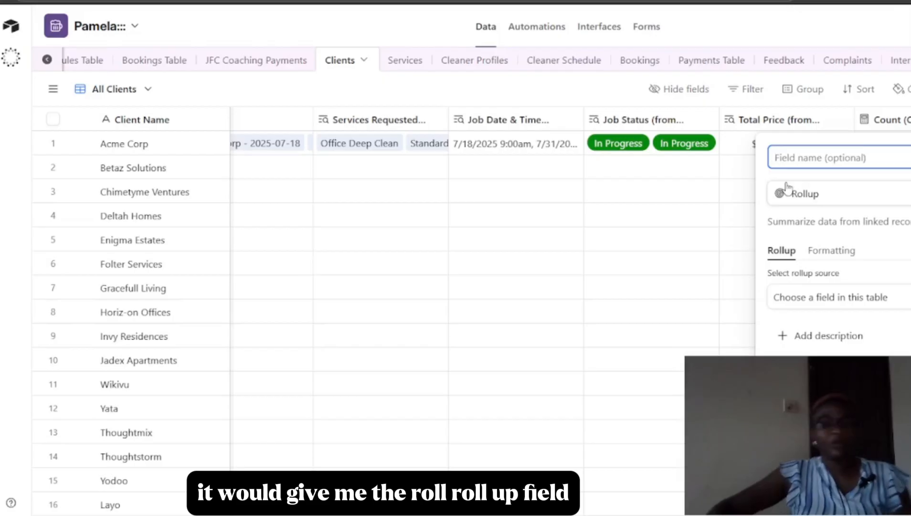
pyautogui.write('Roll')
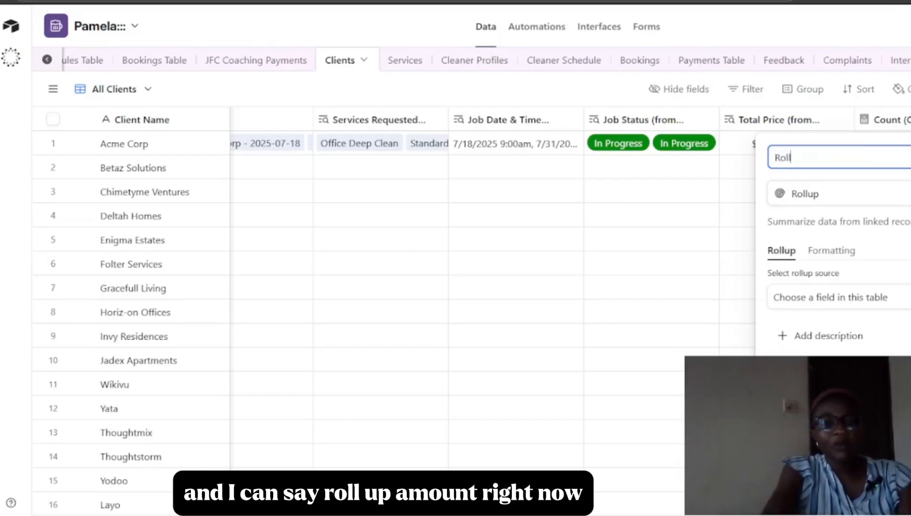
pyautogui.write('up AMount')
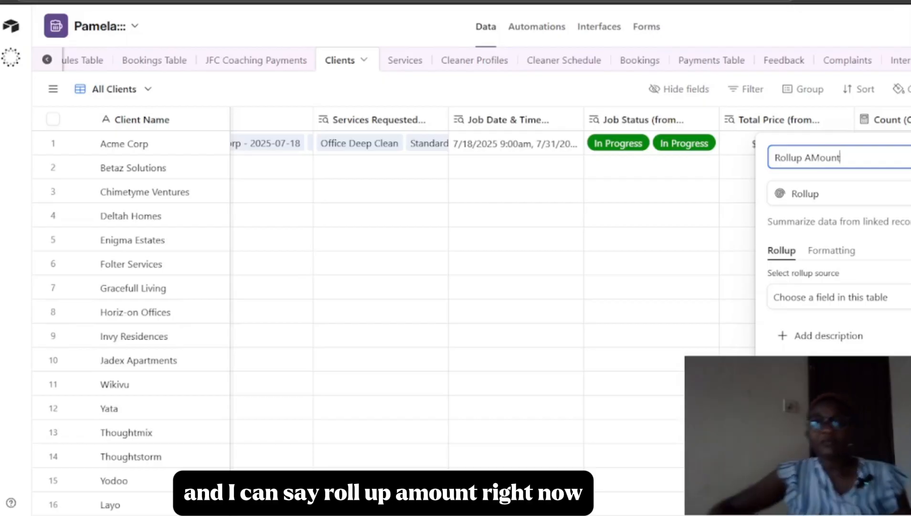
# Set the rollup to average the Total Price of the records linked in Client Bookings, and create the field
pyautogui.tripleClick(882, 302)
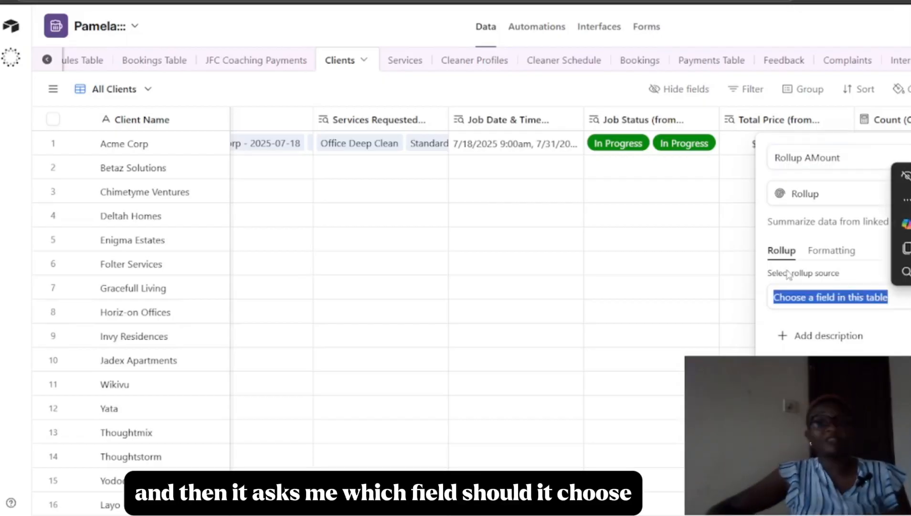
pyautogui.click(883, 300)
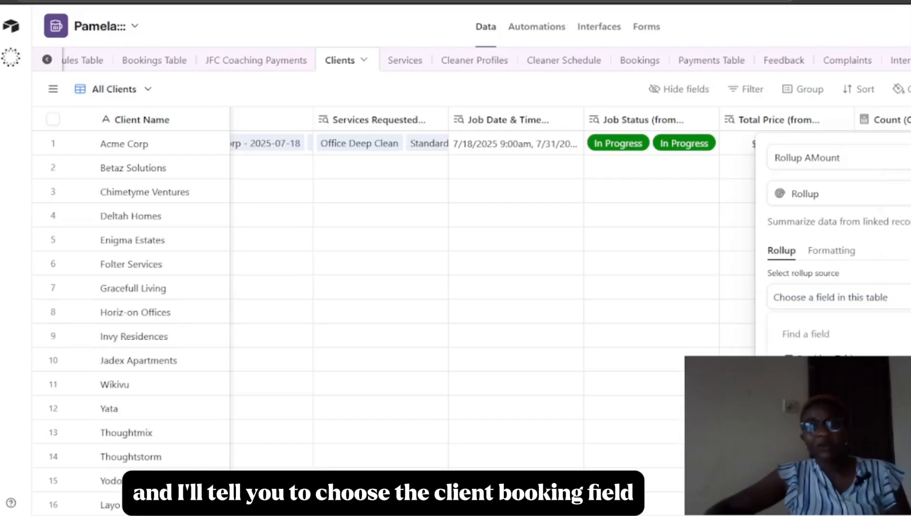
pyautogui.click(795, 355)
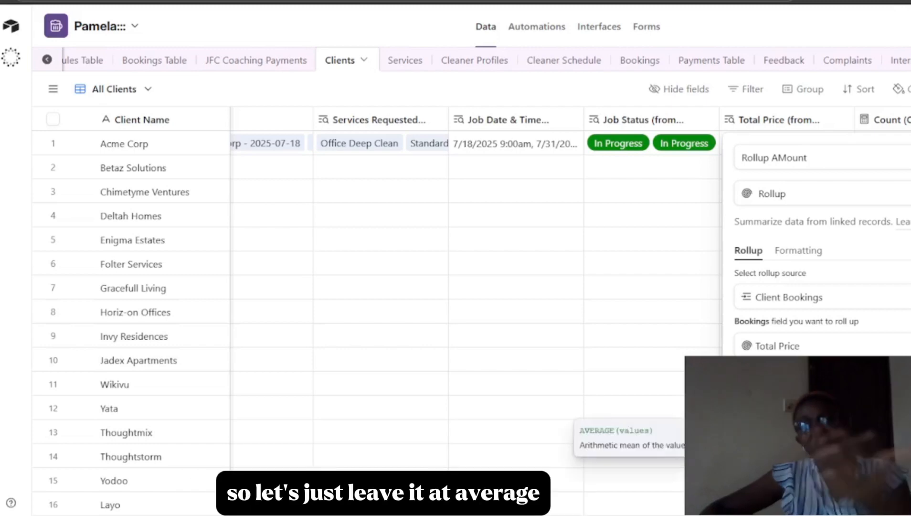
pyautogui.scroll(-2, 768, 280)
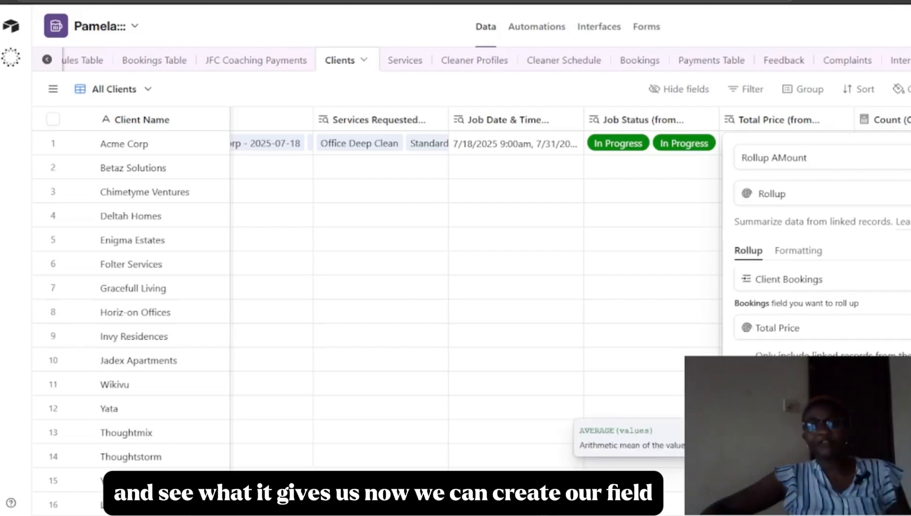
pyautogui.click(902, 497)
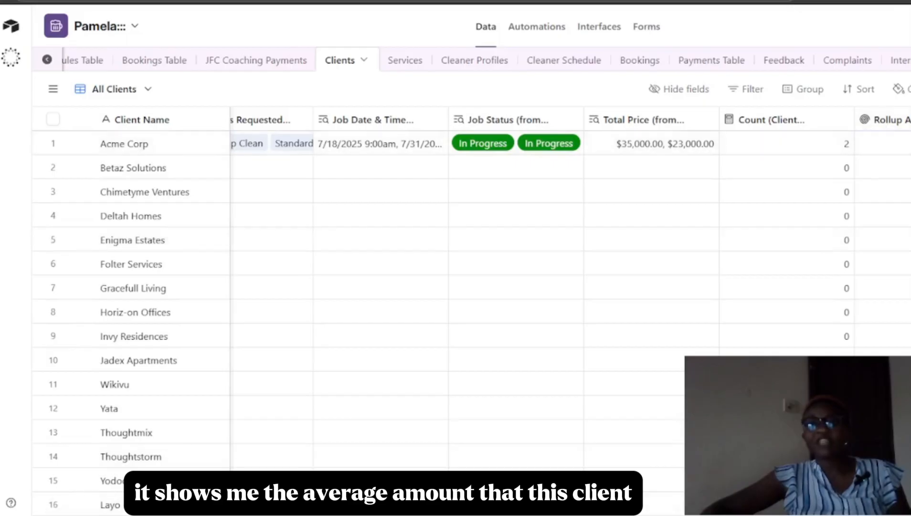
# Link the Betaz Solutions, Acme Corp - 2025-07-18 booking in the Betaz Solutions row's Client Bookings cell and check its calculated fields
pyautogui.hscroll(-4, 568, 287)
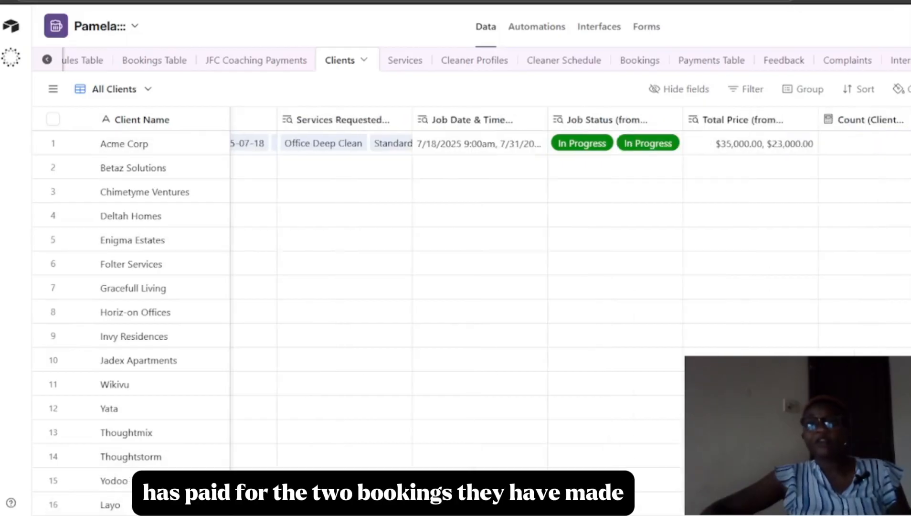
pyautogui.hscroll(-3, 252, 185)
pyautogui.click(253, 189)
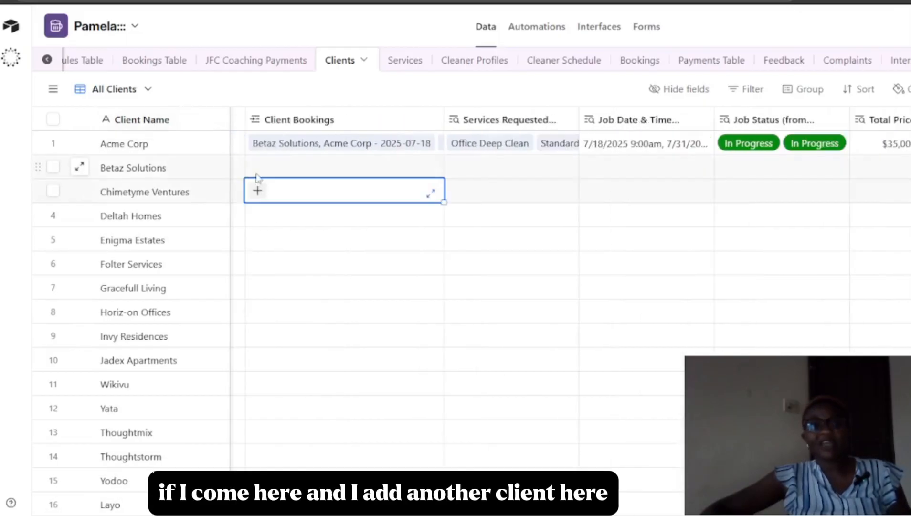
pyautogui.click(267, 169)
pyautogui.click(258, 166)
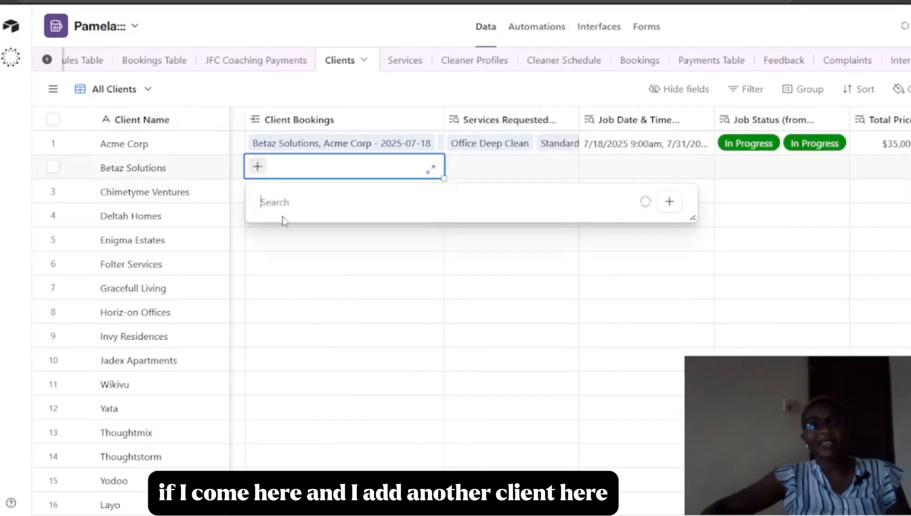
pyautogui.click(290, 325)
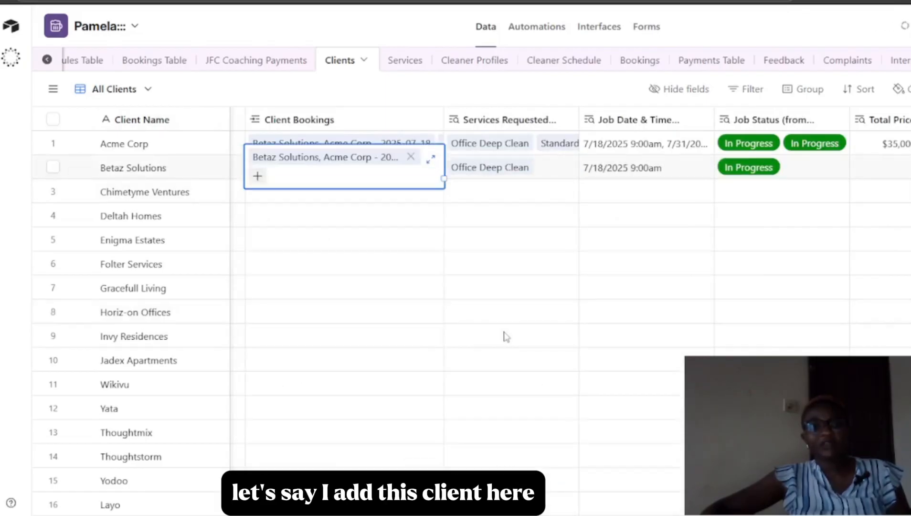
pyautogui.hscroll(5, 572, 286)
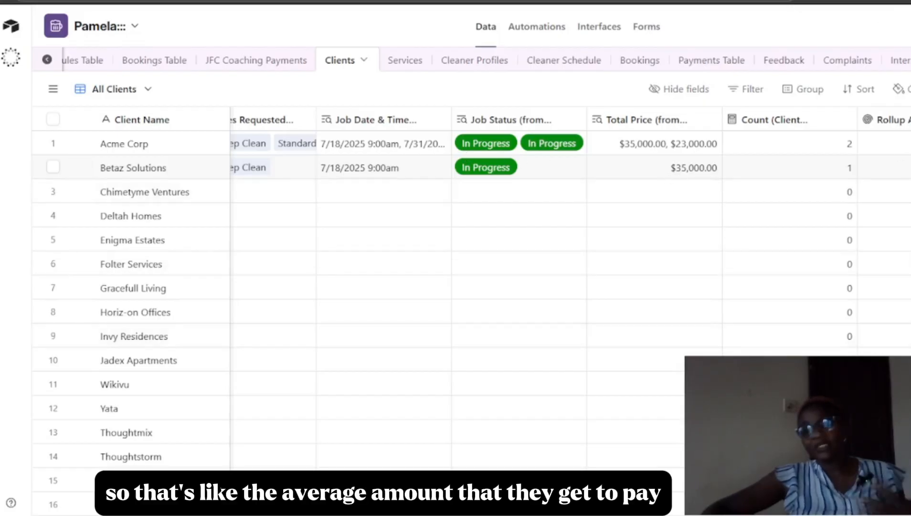
# Add the Enigma Estates - 2025-08-23 booking as a second link in the Betaz Solutions row and check its count and rollup
pyautogui.hscroll(-3, 258, 177)
pyautogui.click(258, 176)
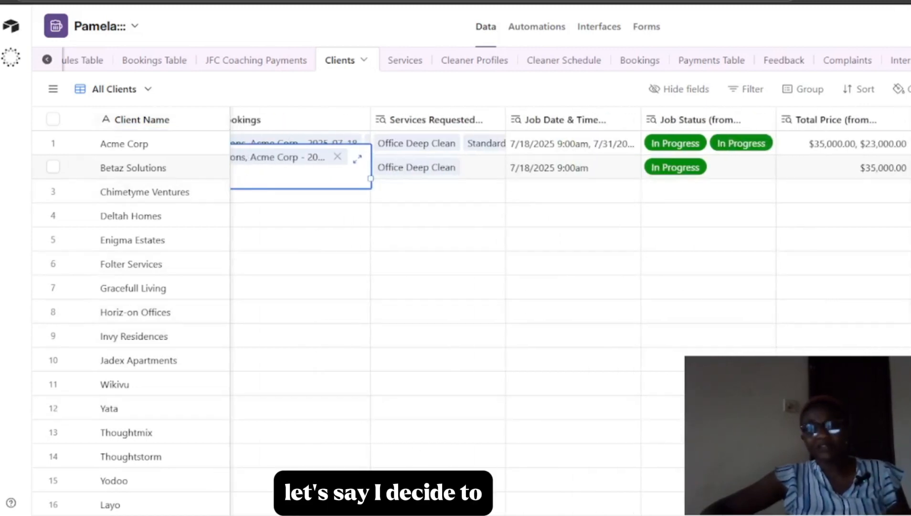
pyautogui.hscroll(-4, 478, 286)
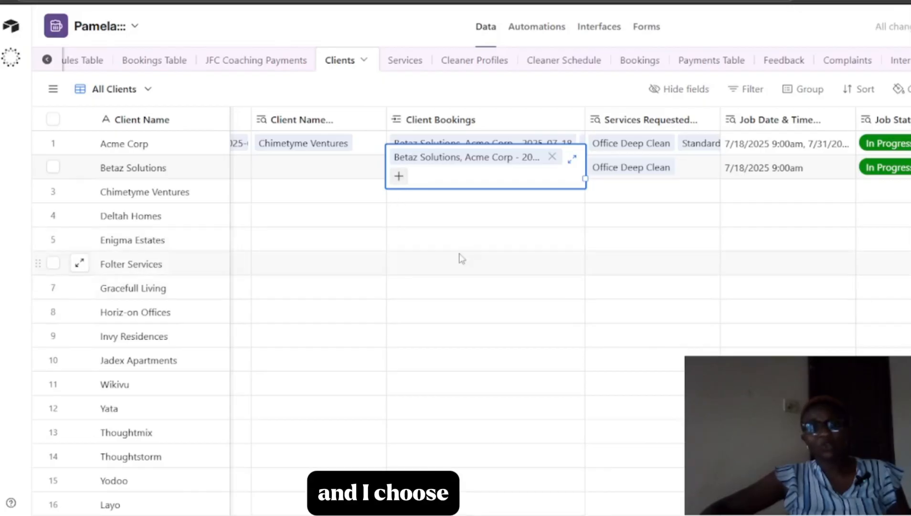
pyautogui.click(399, 177)
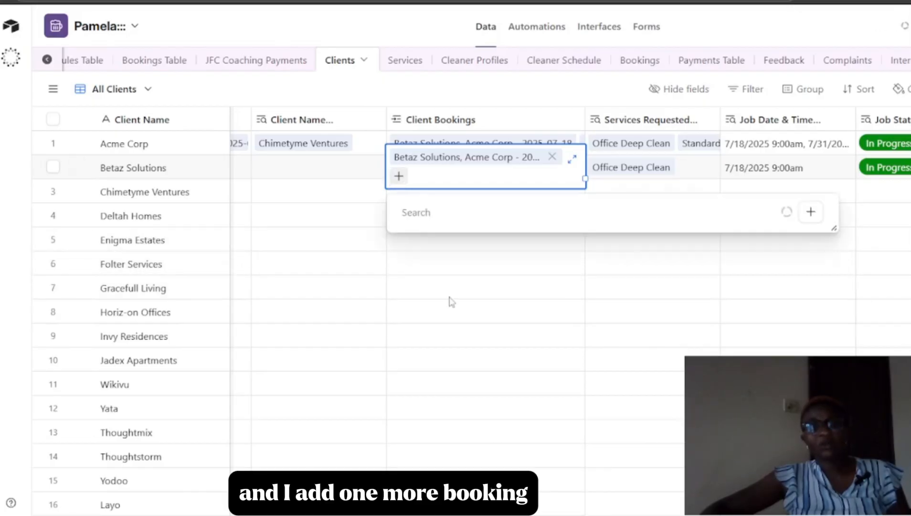
pyautogui.click(437, 442)
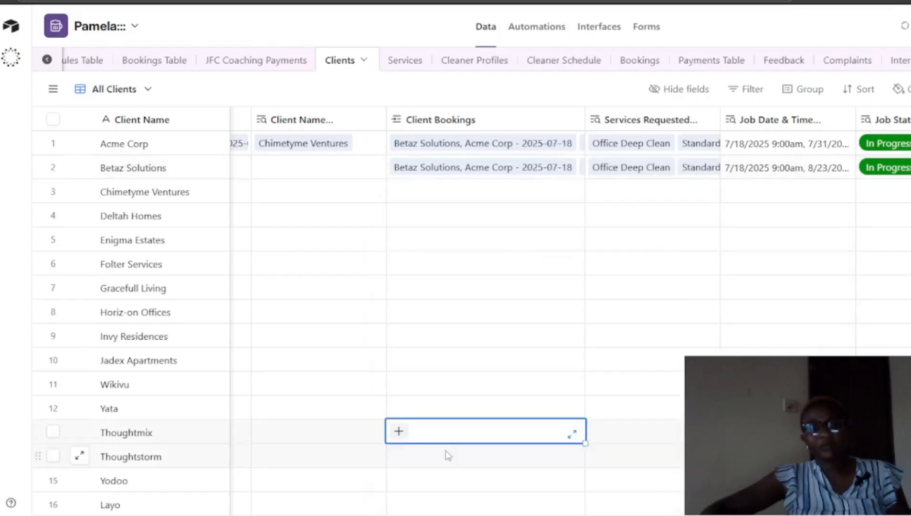
pyautogui.hscroll(8, 811, 172)
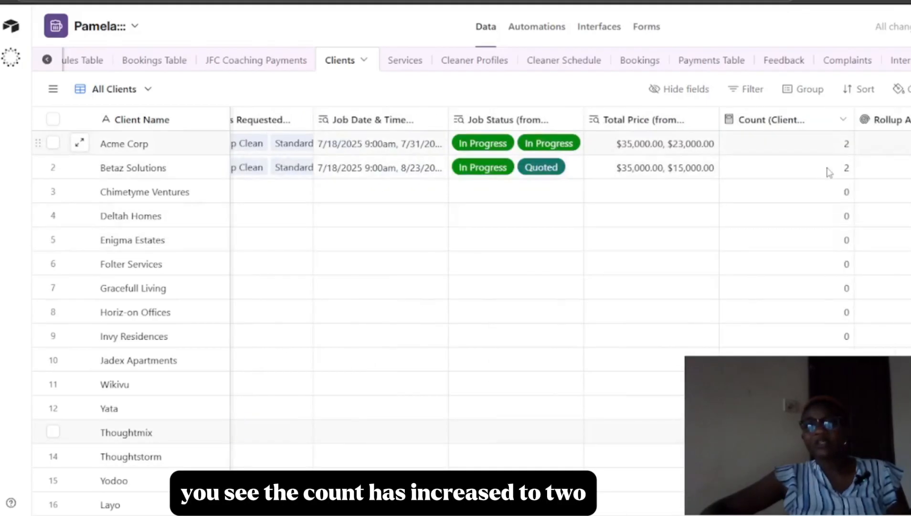